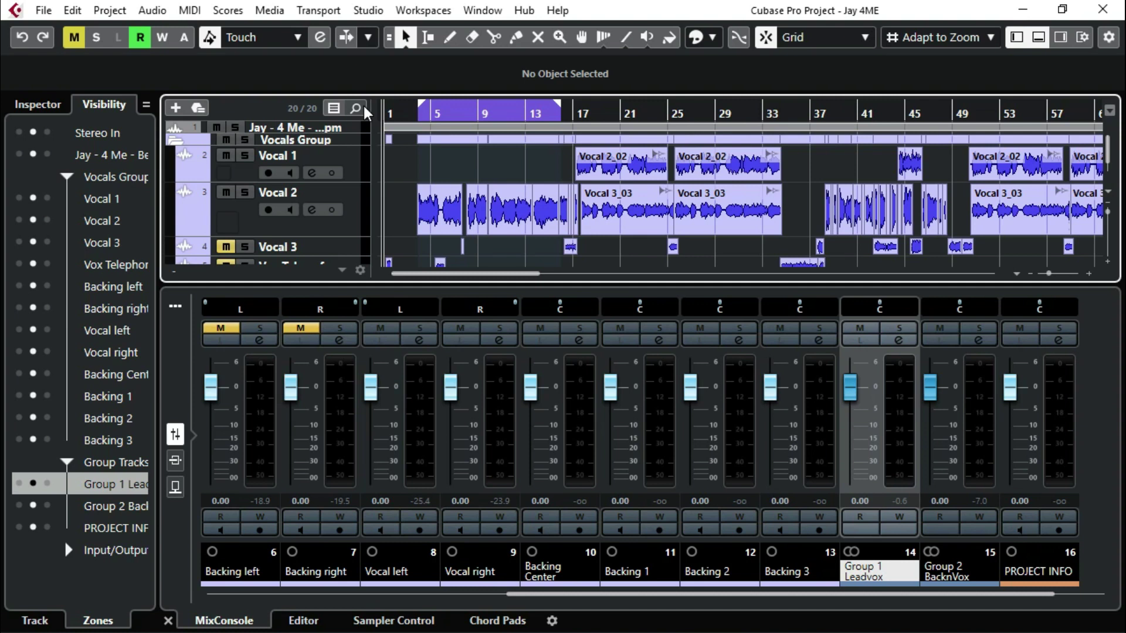
# - Play the song and review the TR5 Classic EQ settings in the Group 1 Leadvox channel's inserts
pyautogui.press('space')
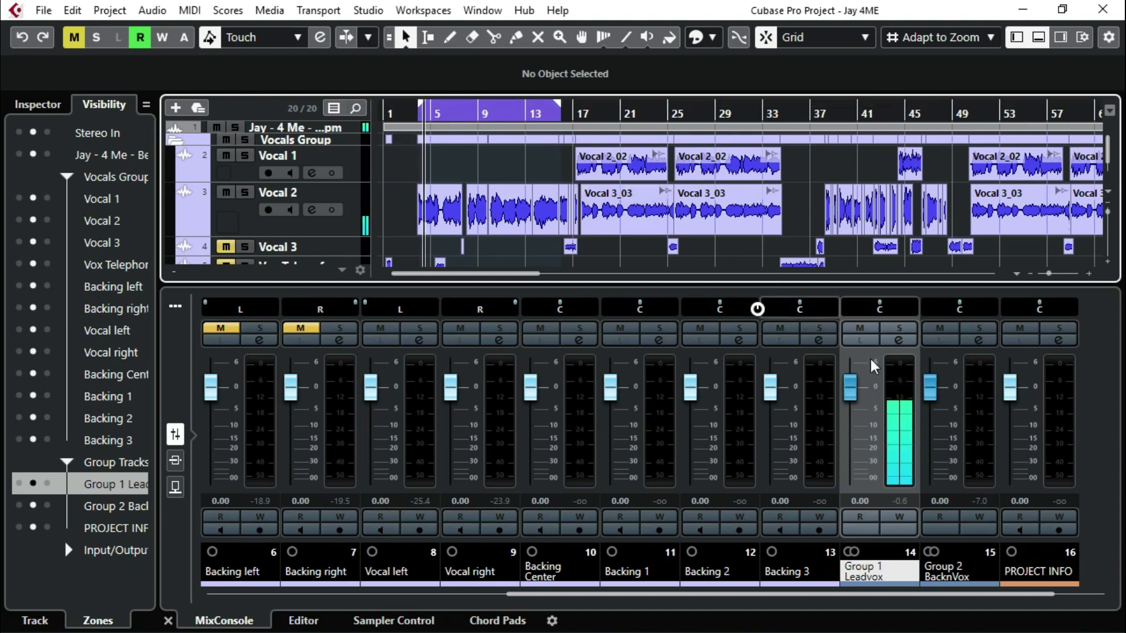
pyautogui.click(901, 340)
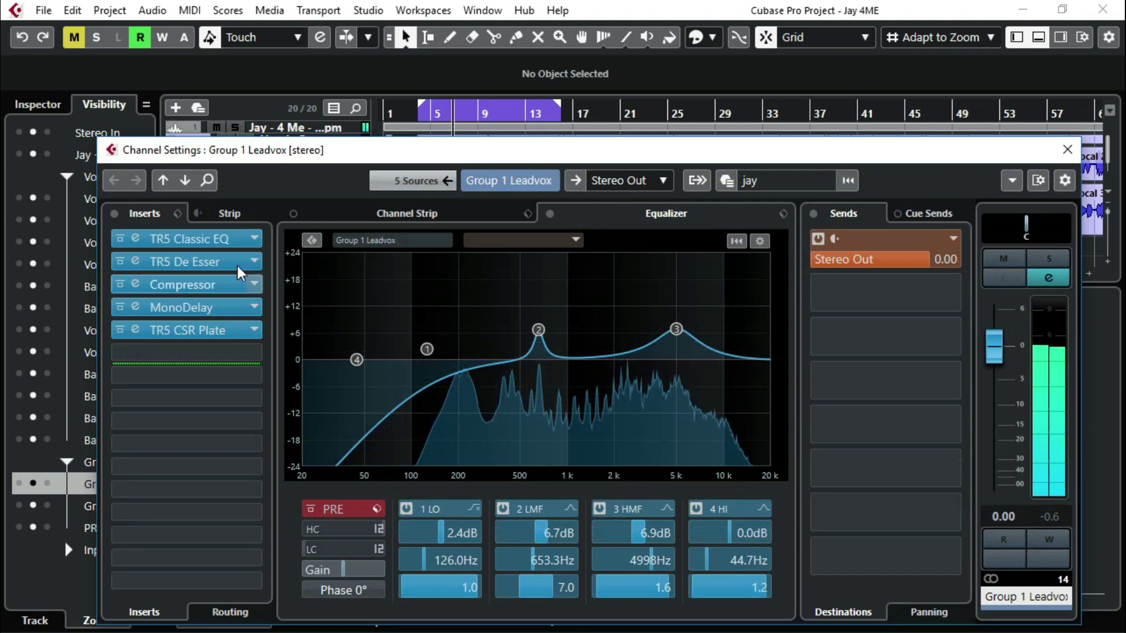
pyautogui.doubleClick(202, 238)
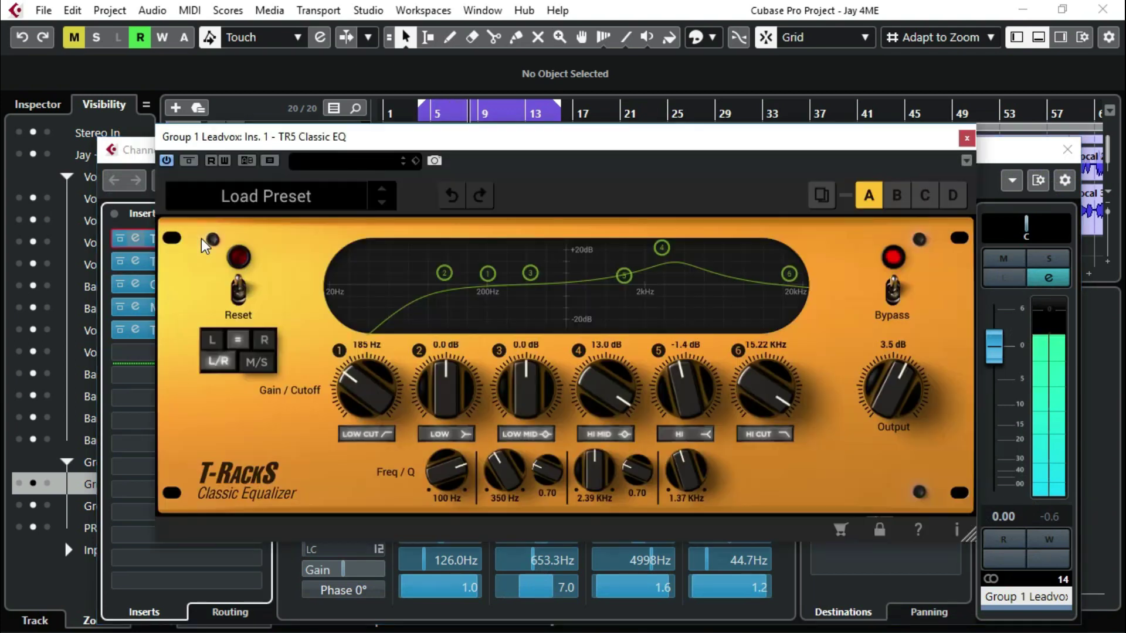
pyautogui.moveTo(605, 134)
pyautogui.mouseDown()
pyautogui.moveTo(600, 219)
pyautogui.moveTo(598, 152)
pyautogui.mouseUp()
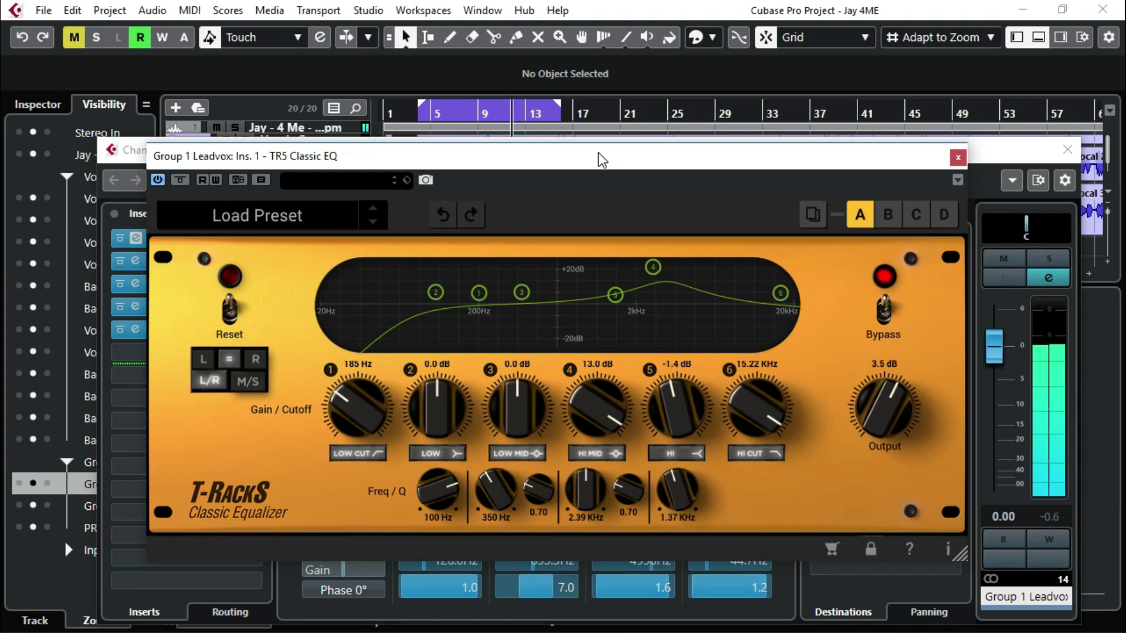
pyautogui.click(956, 159)
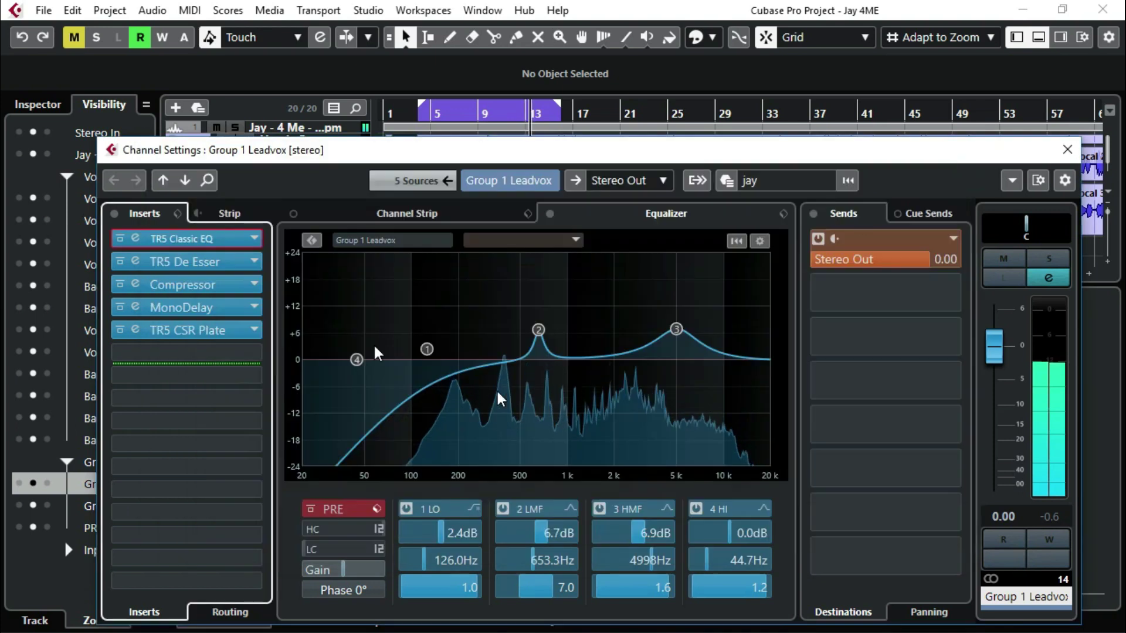
# - Review the TR5 De Esser settings on the Group 1 Leadvox channel, then close the plug-in
pyautogui.click(205, 262)
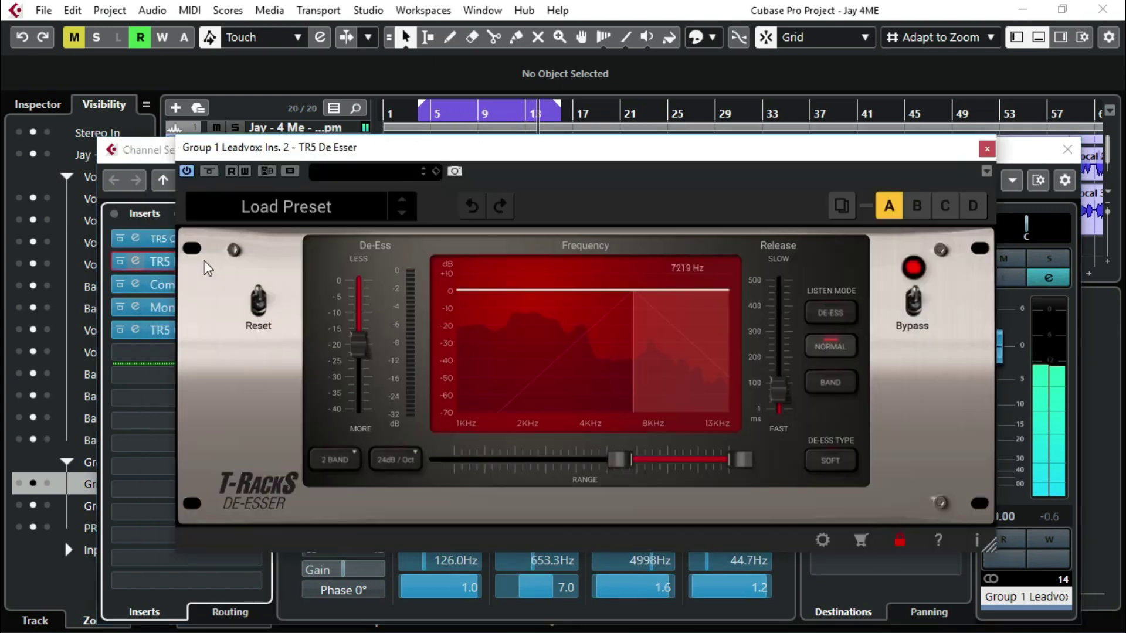
pyautogui.click(556, 150)
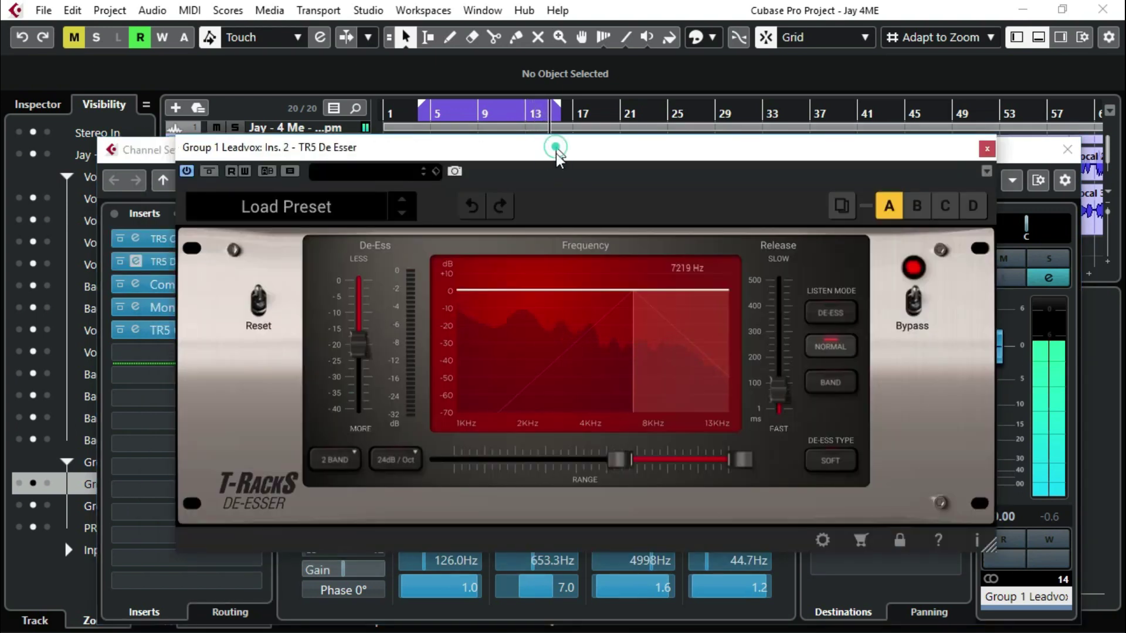
pyautogui.moveTo(556, 153); pyautogui.dragTo(554, 176)
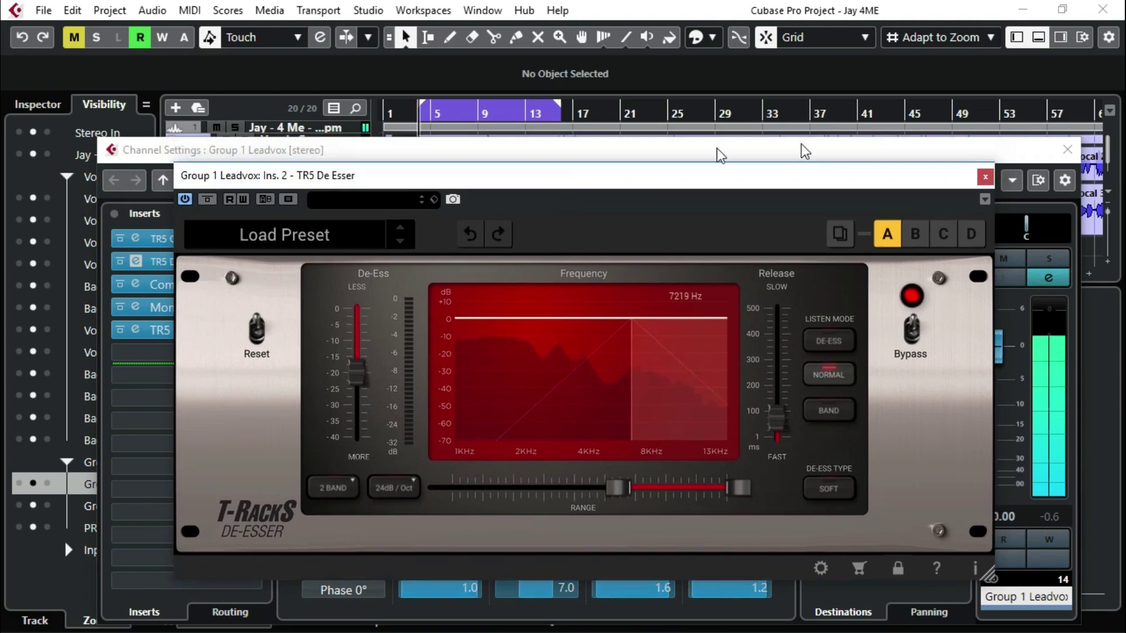
pyautogui.click(985, 177)
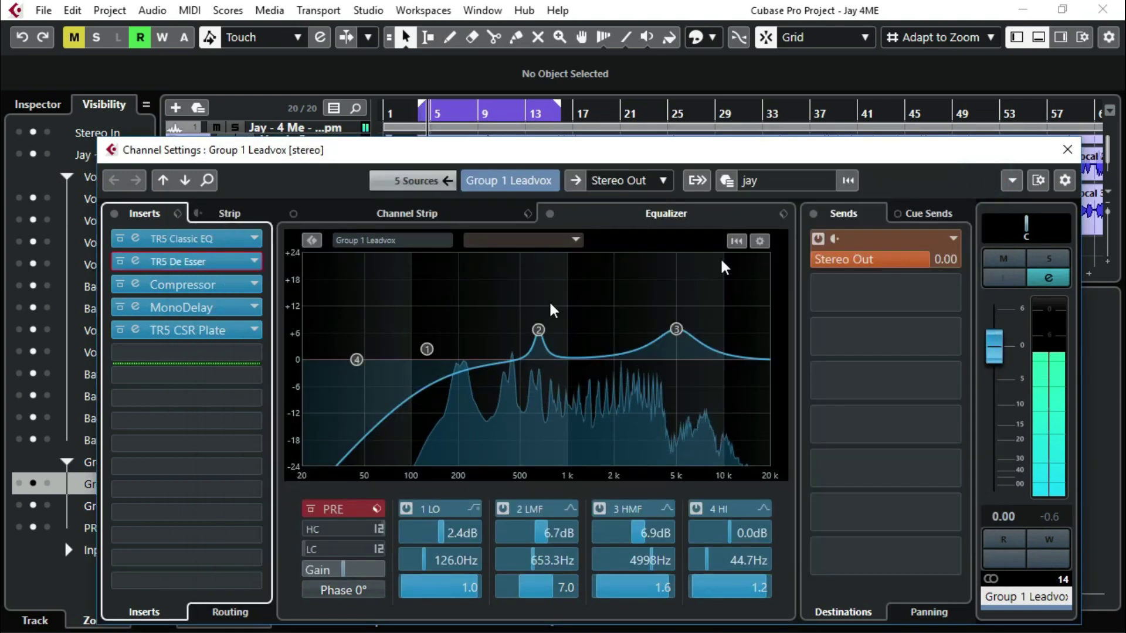
# - Review the Compressor and MonoDelay insert settings on the Group 1 Leadvox channel, closing each plug-in
pyautogui.click(212, 284)
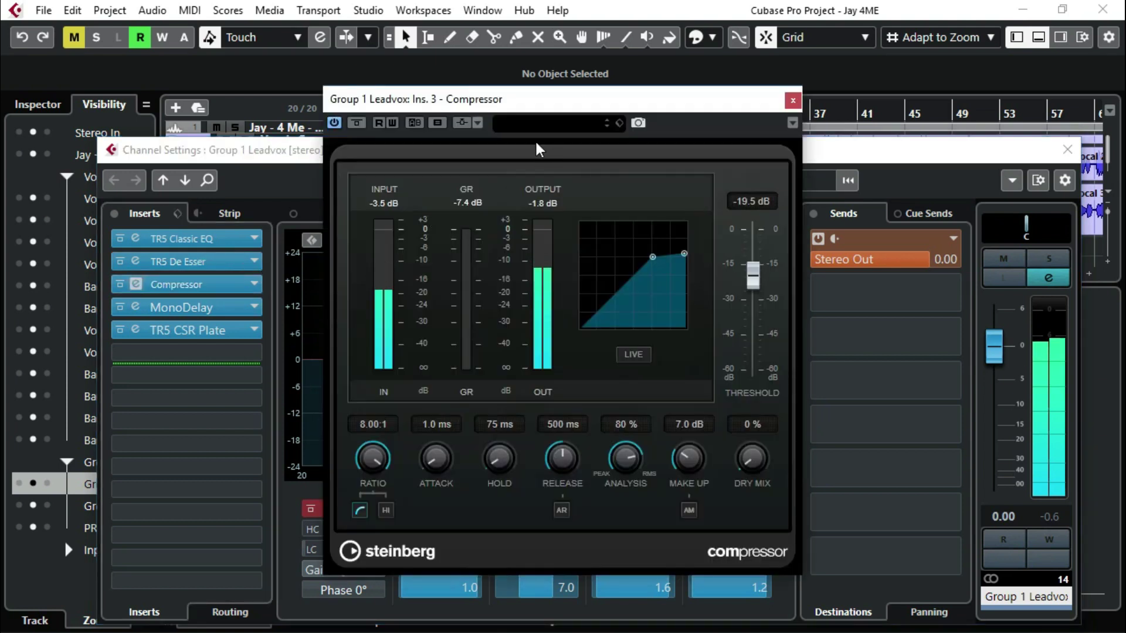
pyautogui.moveTo(542, 110); pyautogui.dragTo(559, 138)
pyautogui.click(809, 142)
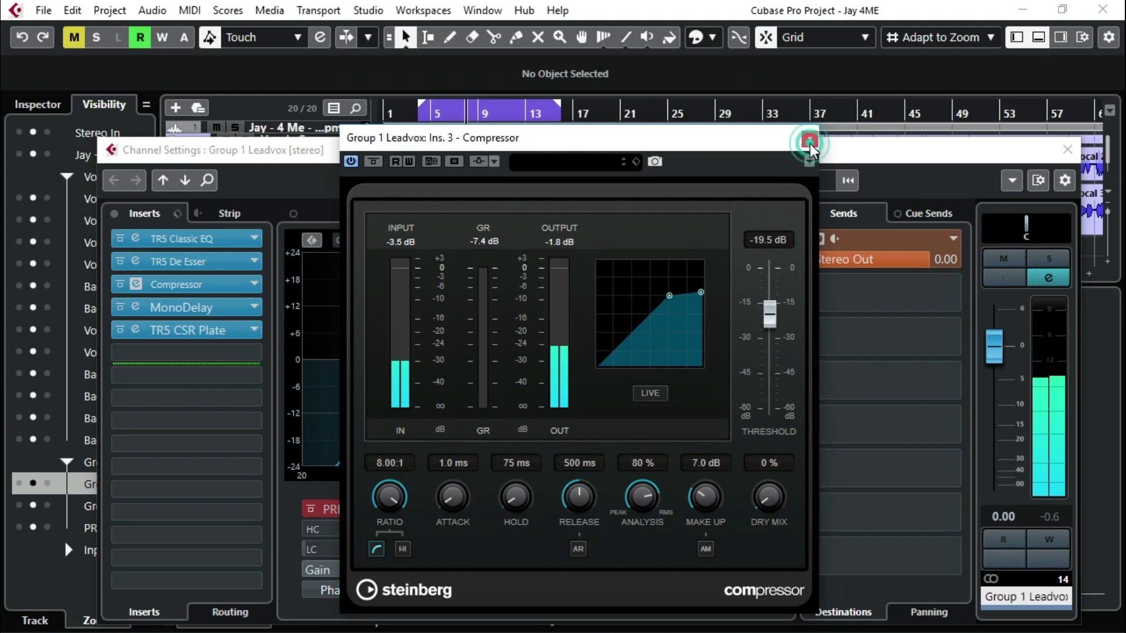
pyautogui.click(201, 306)
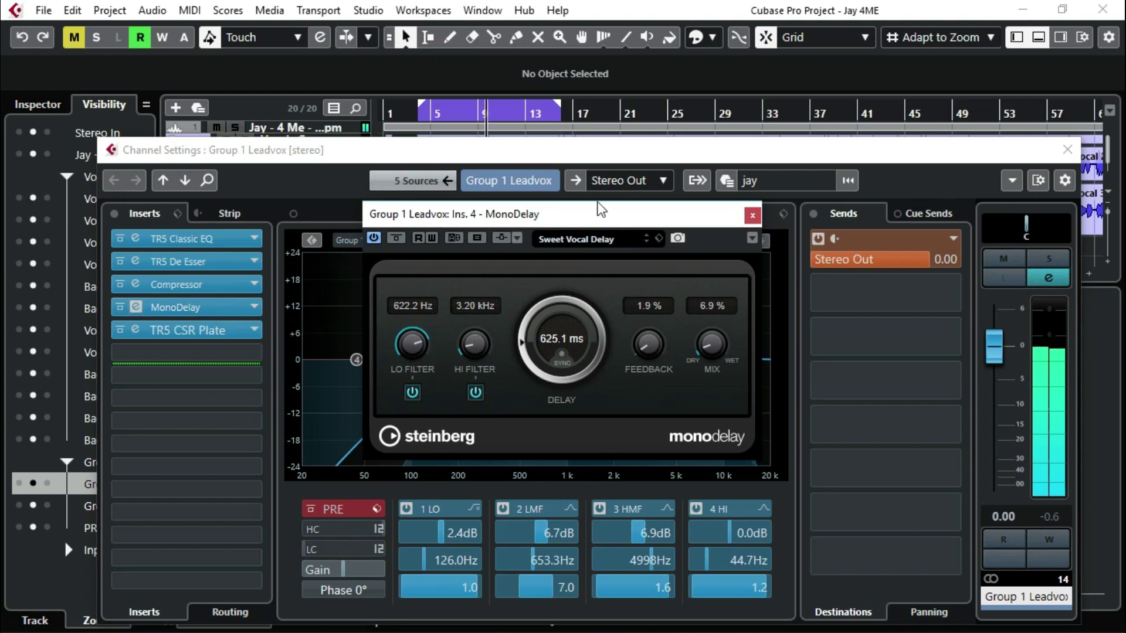
pyautogui.moveTo(596, 201); pyautogui.dragTo(614, 221)
pyautogui.click(769, 236)
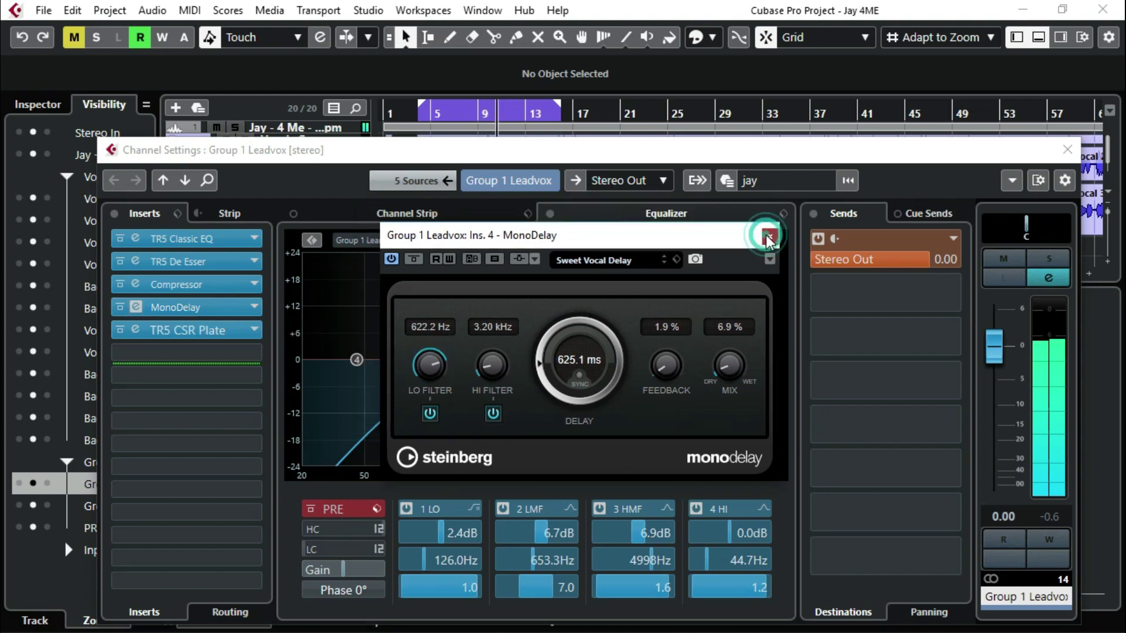
# - Review the TR5 CSR Plate reverb settings, then close the plug-in and the Group 1 Leadvox channel settings
pyautogui.click(199, 330)
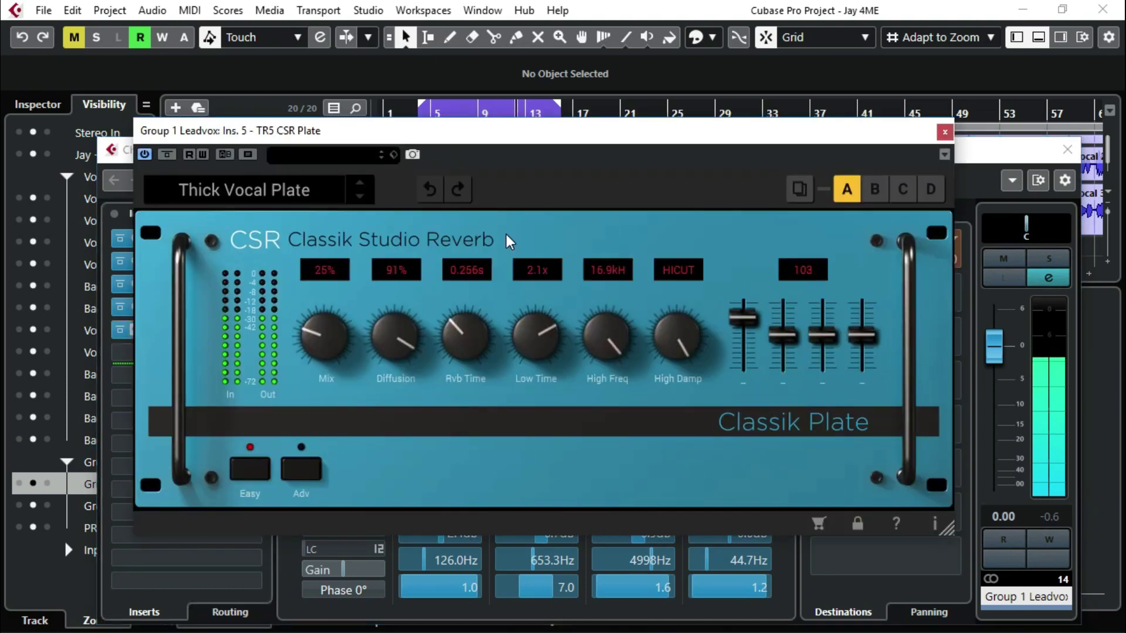
pyautogui.moveTo(496, 138); pyautogui.dragTo(551, 170)
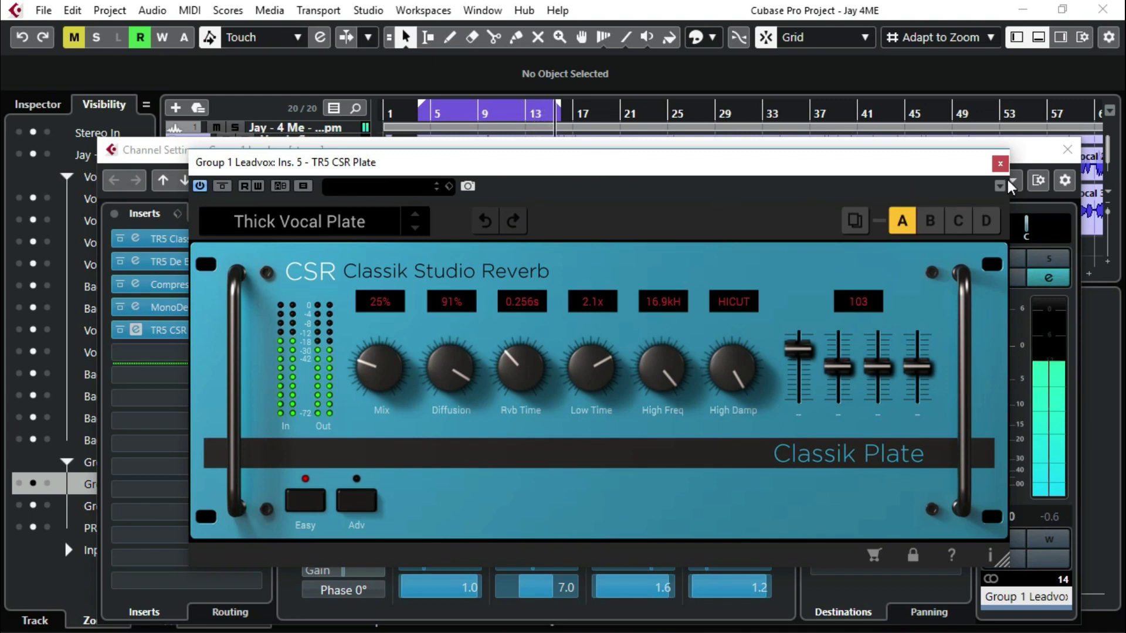
pyautogui.click(999, 164)
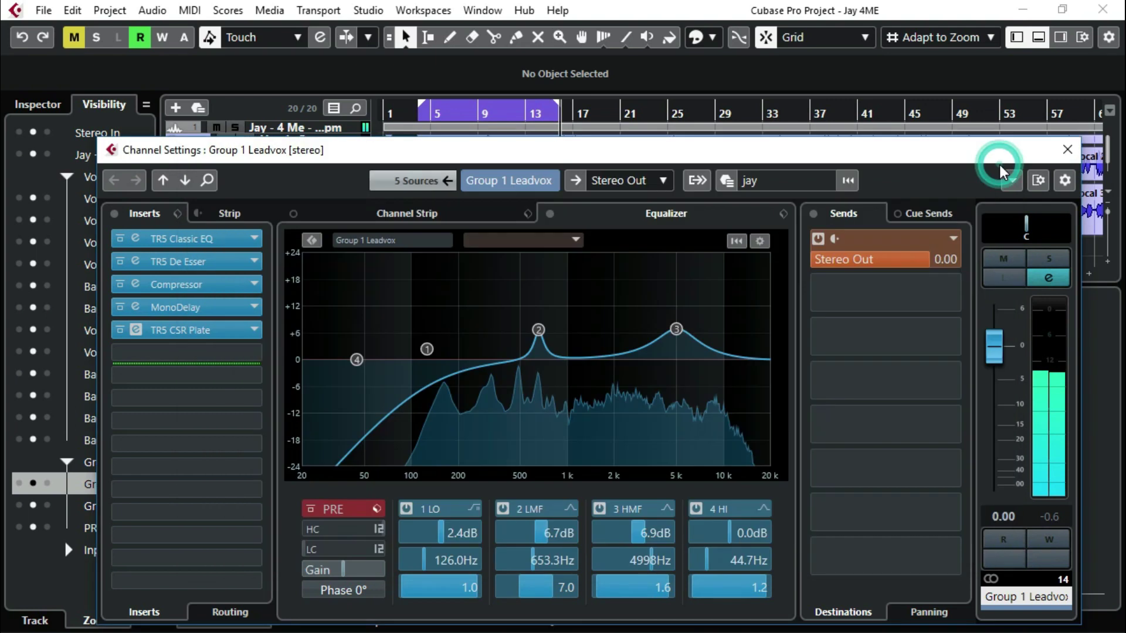
pyautogui.click(1069, 151)
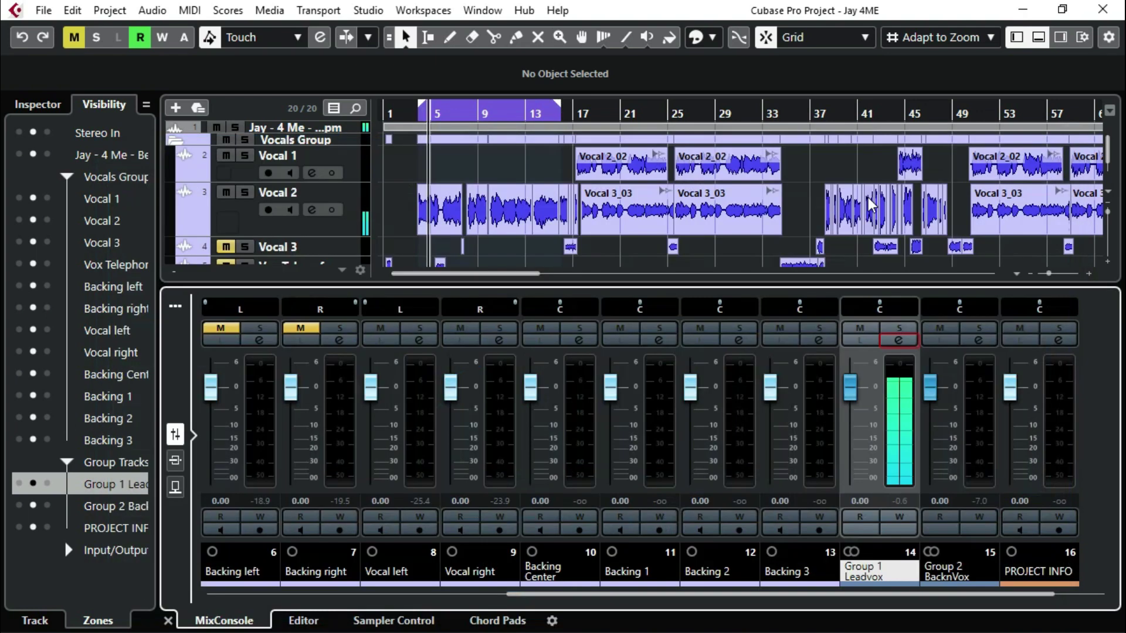
# - Play the song from about bar 38 and unmute the Vocal 3 track
pyautogui.click(826, 117)
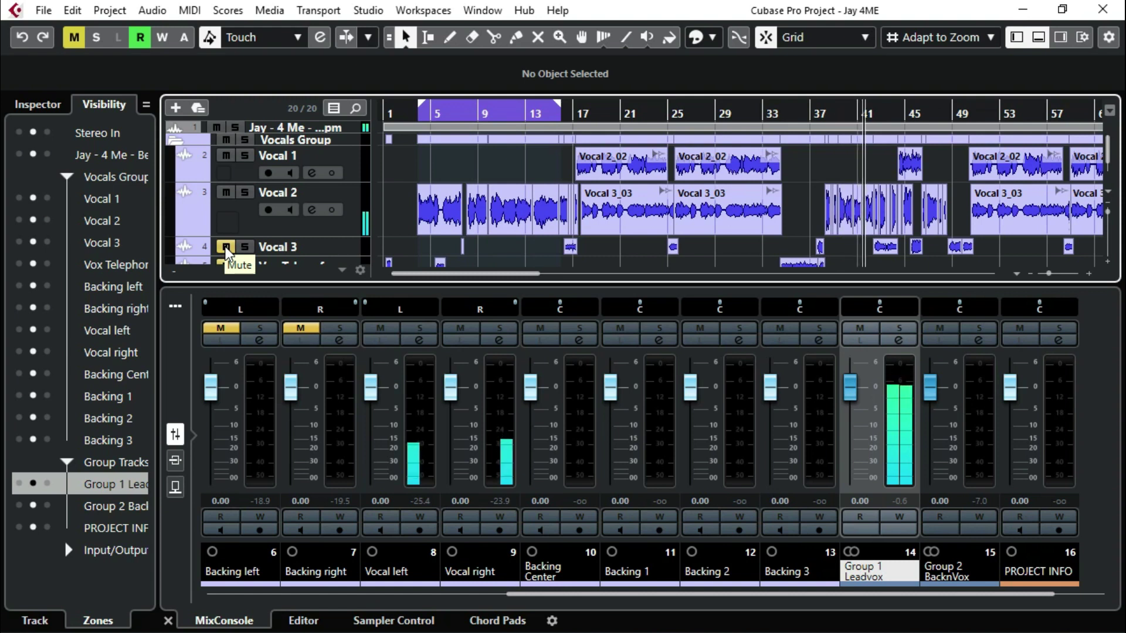
pyautogui.press('h')
pyautogui.press('h')
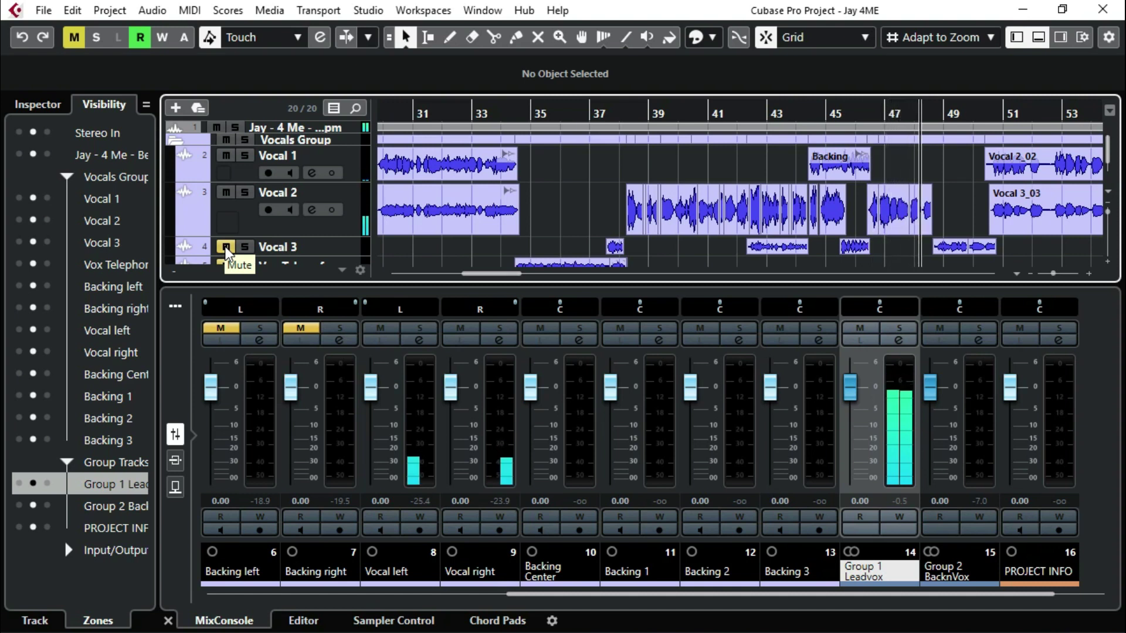
pyautogui.click(226, 247)
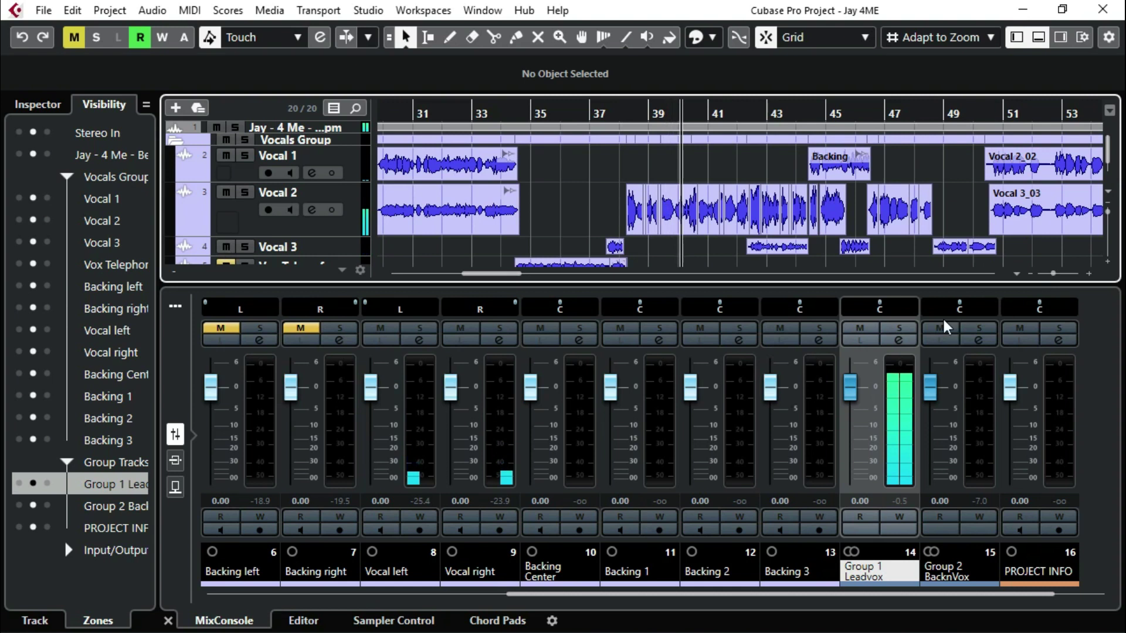
# - Reopen the Group 1 Leadvox channel settings and examine its TR5 Classic EQ during playback
pyautogui.click(905, 340)
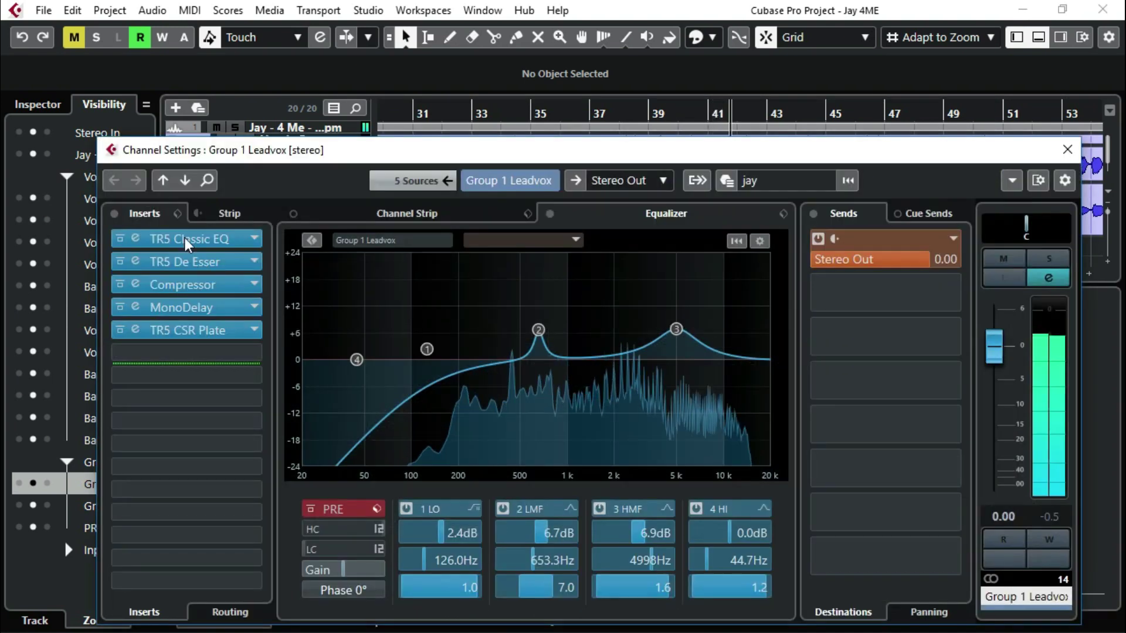
pyautogui.click(187, 242)
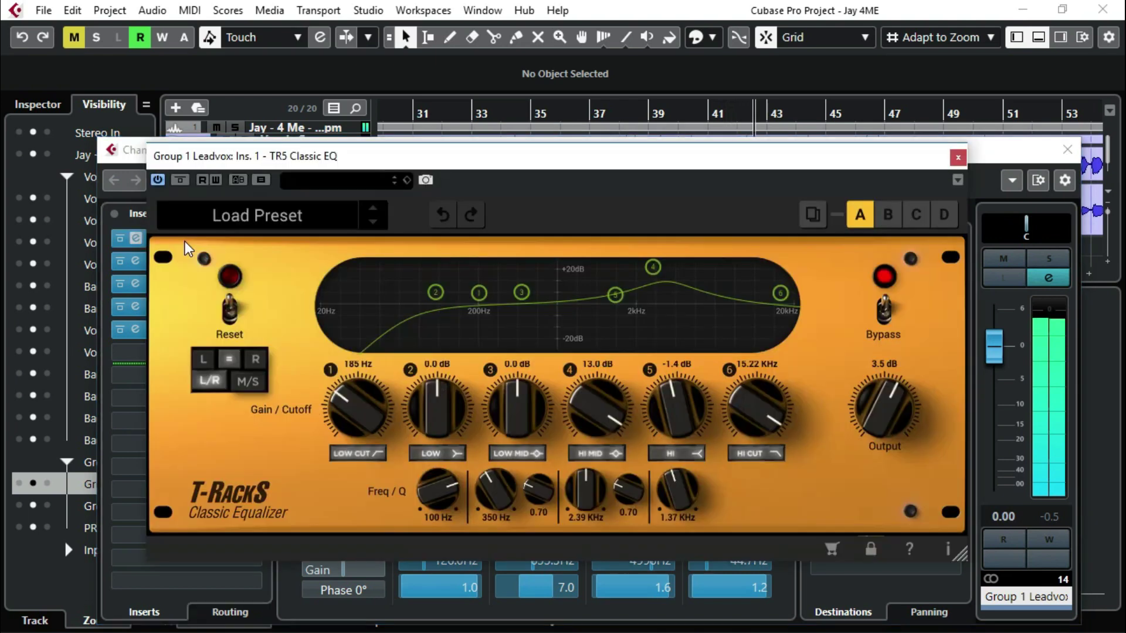
pyautogui.moveTo(598, 155); pyautogui.dragTo(657, 171)
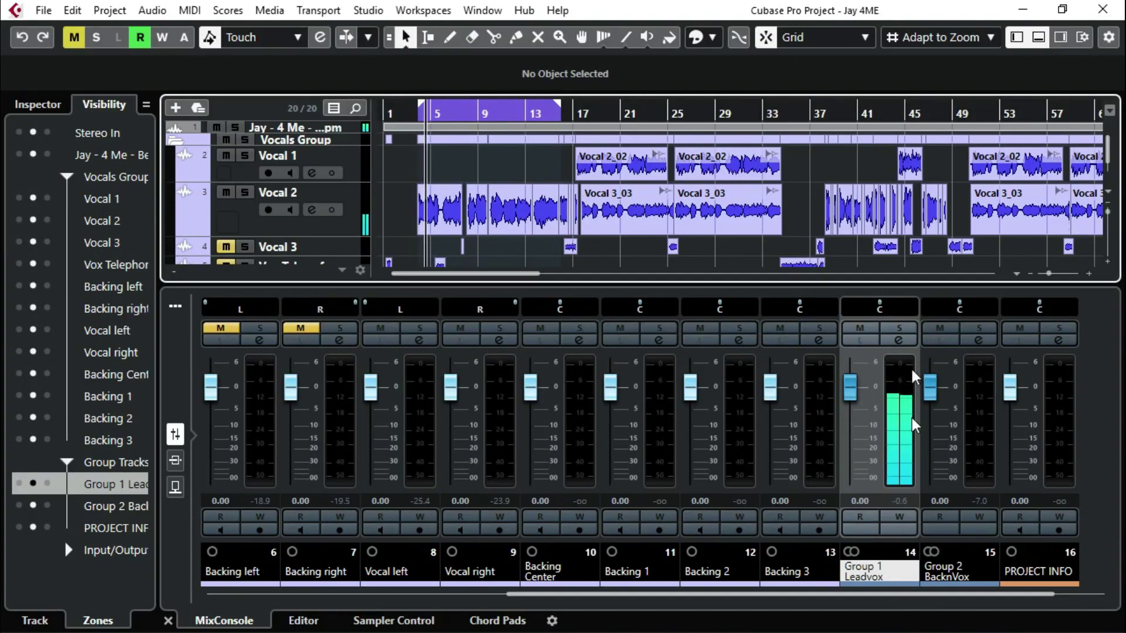
pyautogui.click(904, 341)
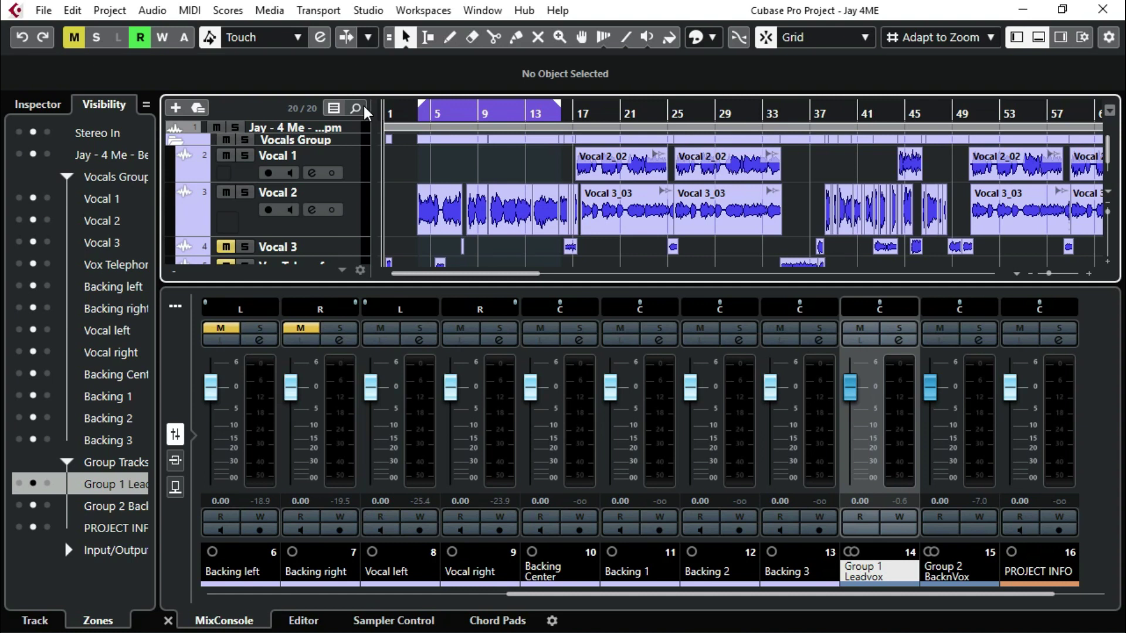
# - Restart playback and review the lead vocal group's TR5 Classic EQ curve and gain settings again
pyautogui.press('space')
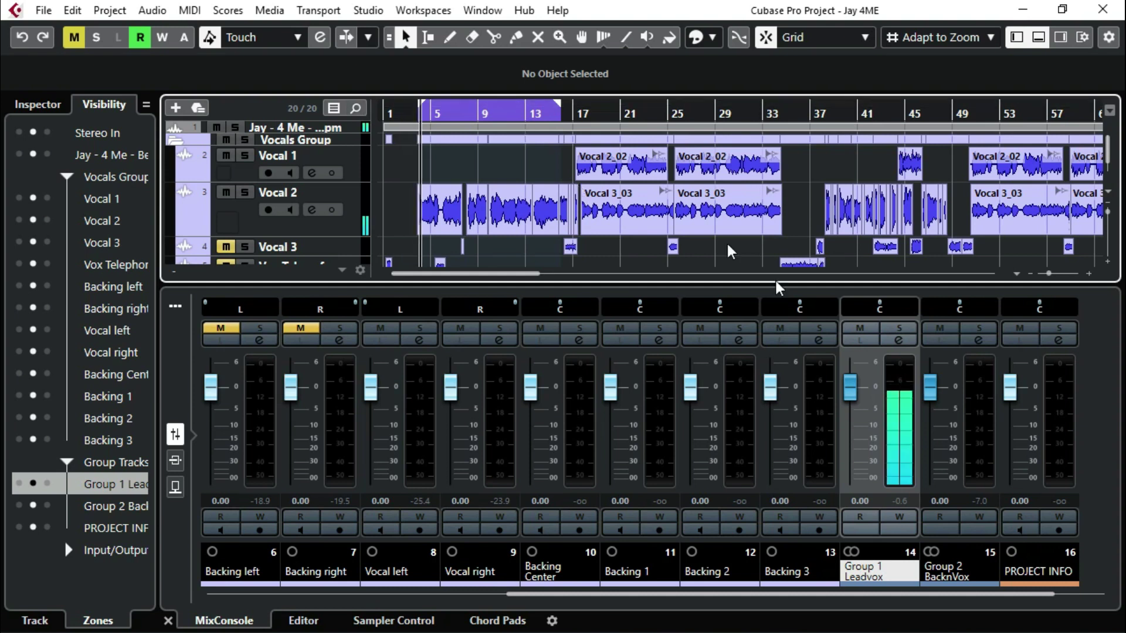
pyautogui.click(902, 342)
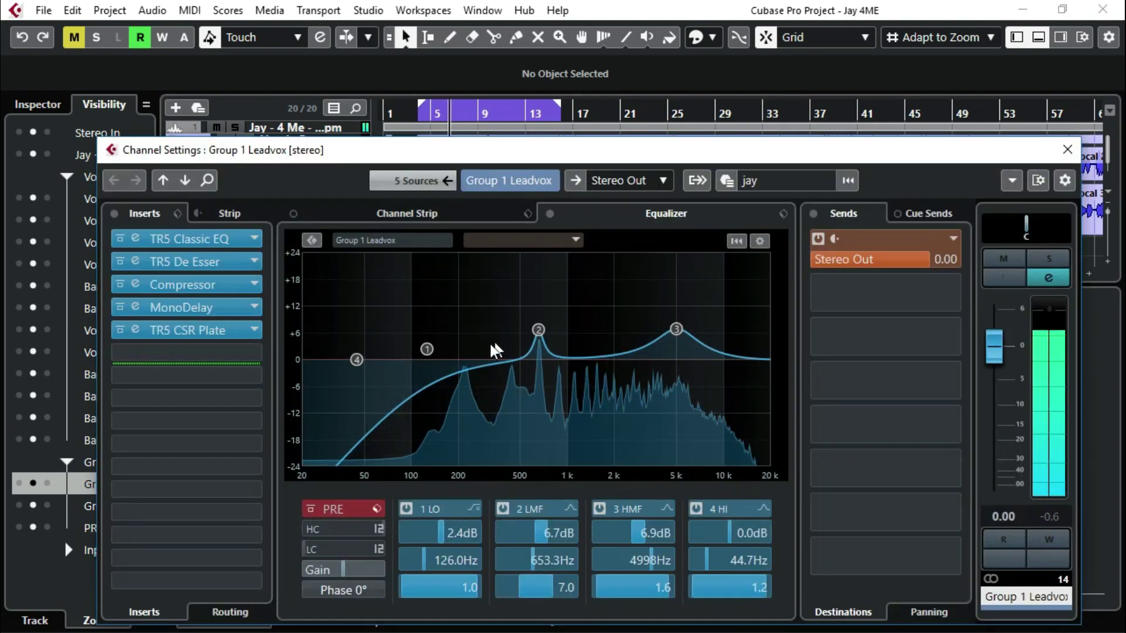
pyautogui.doubleClick(202, 238)
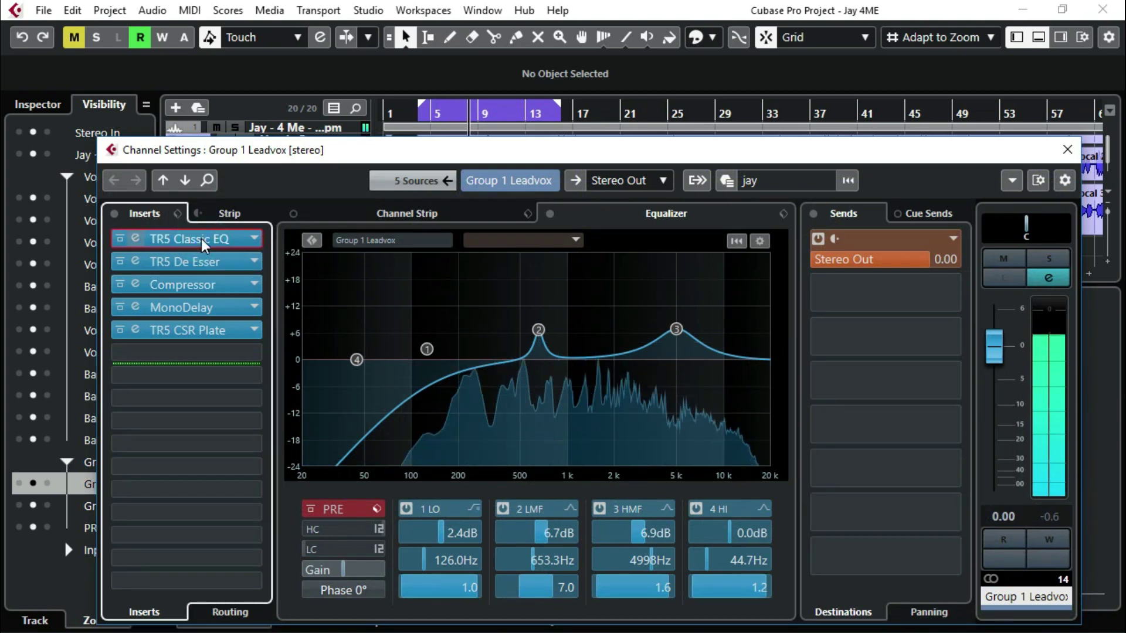
pyautogui.moveTo(607, 133)
pyautogui.mouseDown()
pyautogui.moveTo(594, 166)
pyautogui.moveTo(602, 230)
pyautogui.moveTo(599, 153)
pyautogui.mouseUp()
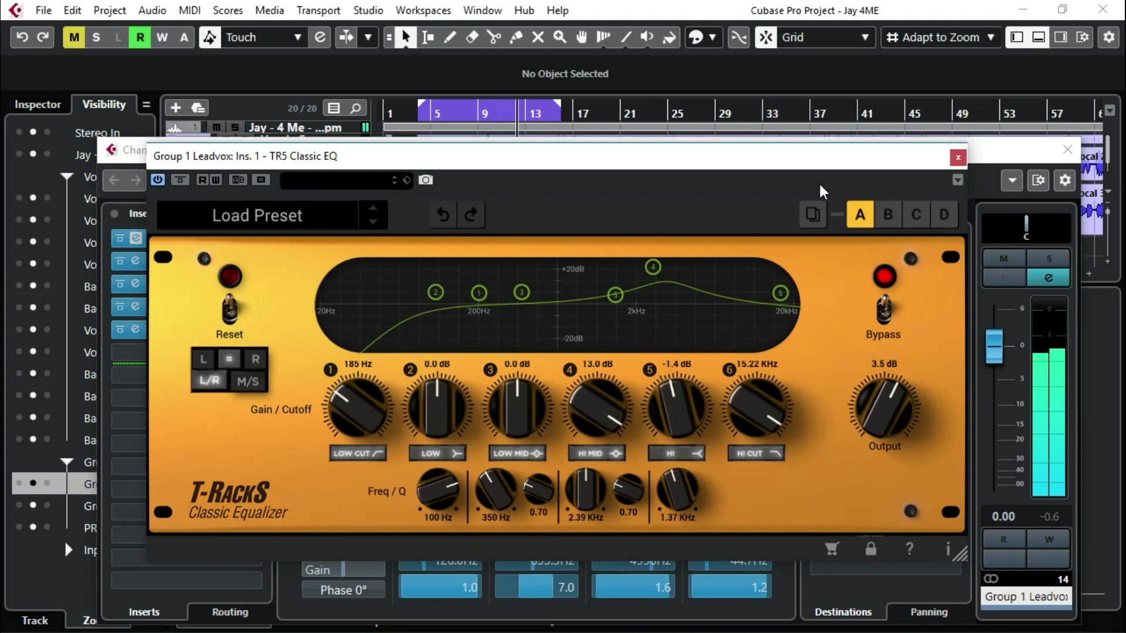
pyautogui.click(957, 158)
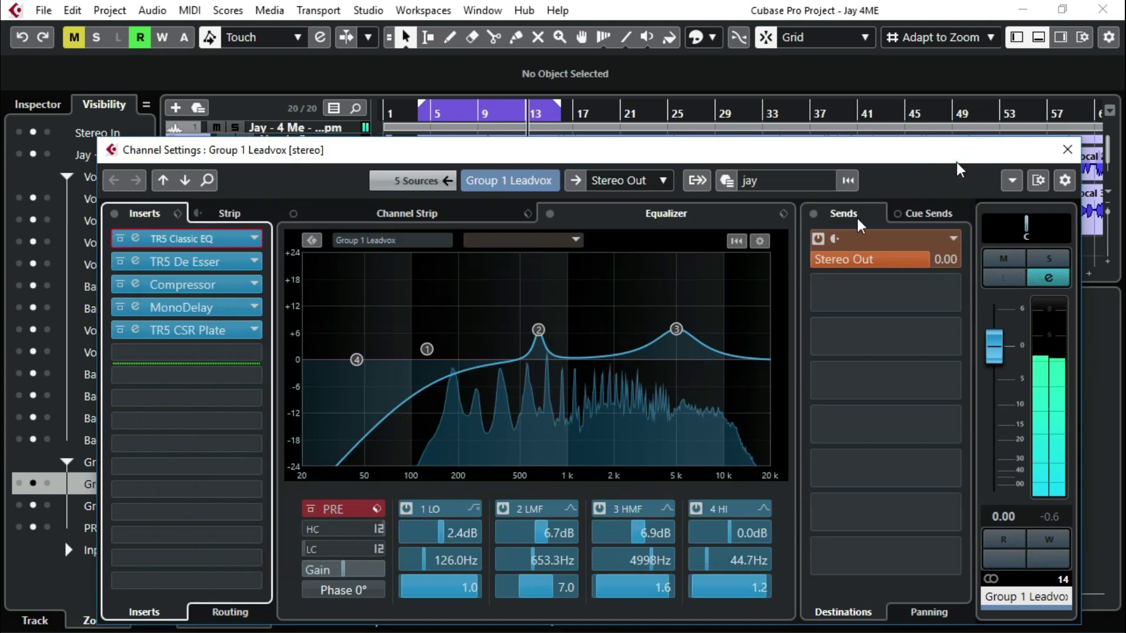
# - Examine the lead vocal group's TR5 De Esser range and release settings, then close the plug-in
pyautogui.click(204, 261)
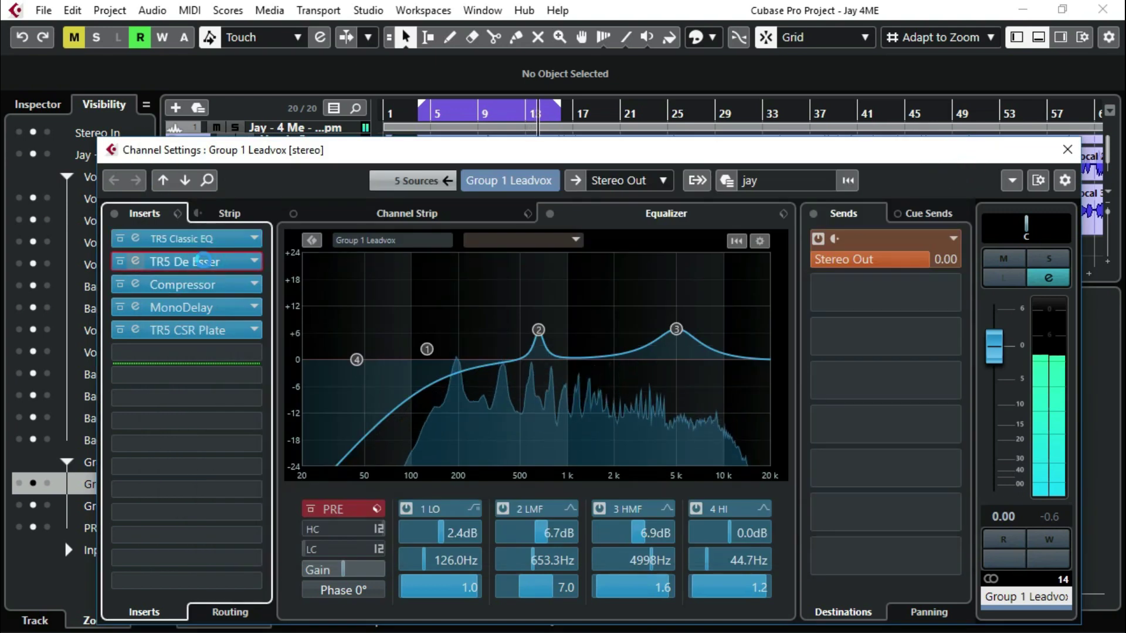
pyautogui.click(555, 148)
pyautogui.moveTo(556, 153); pyautogui.dragTo(558, 175)
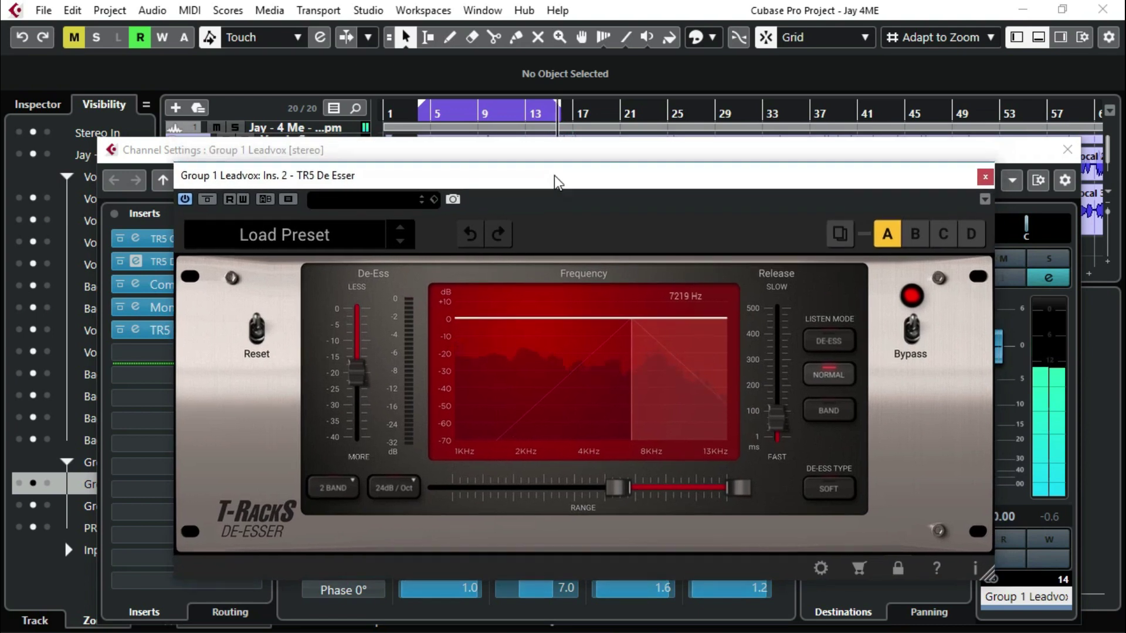
pyautogui.click(985, 176)
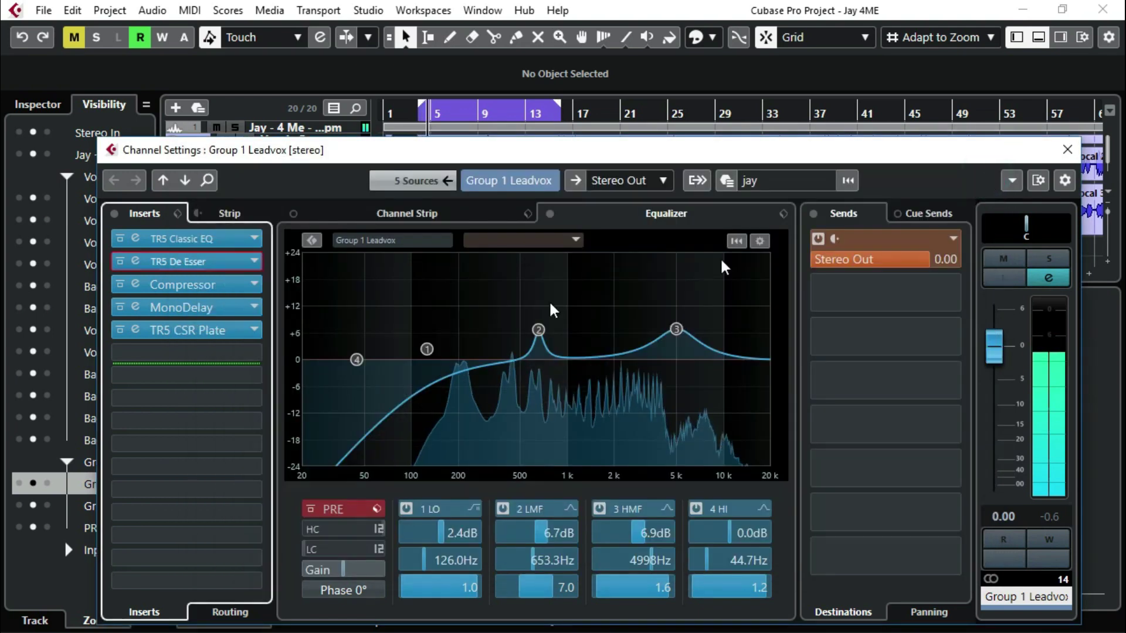
# - Examine the lead vocal group's Compressor ratio, threshold and make-up settings, then close the plug-in
pyautogui.click(212, 280)
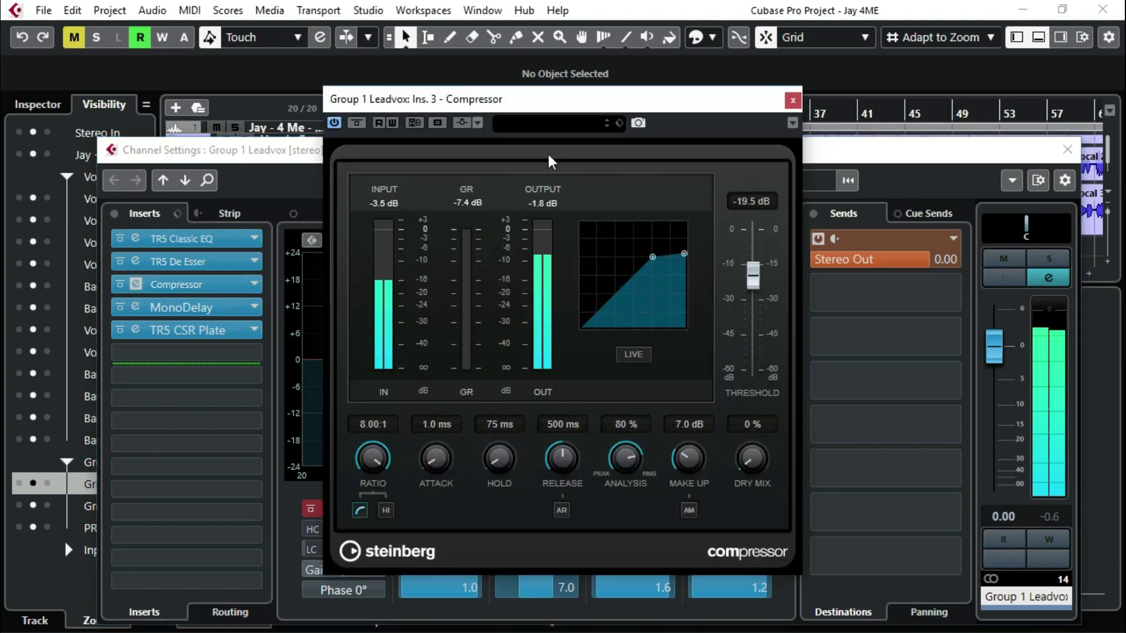
pyautogui.moveTo(522, 99); pyautogui.dragTo(559, 131)
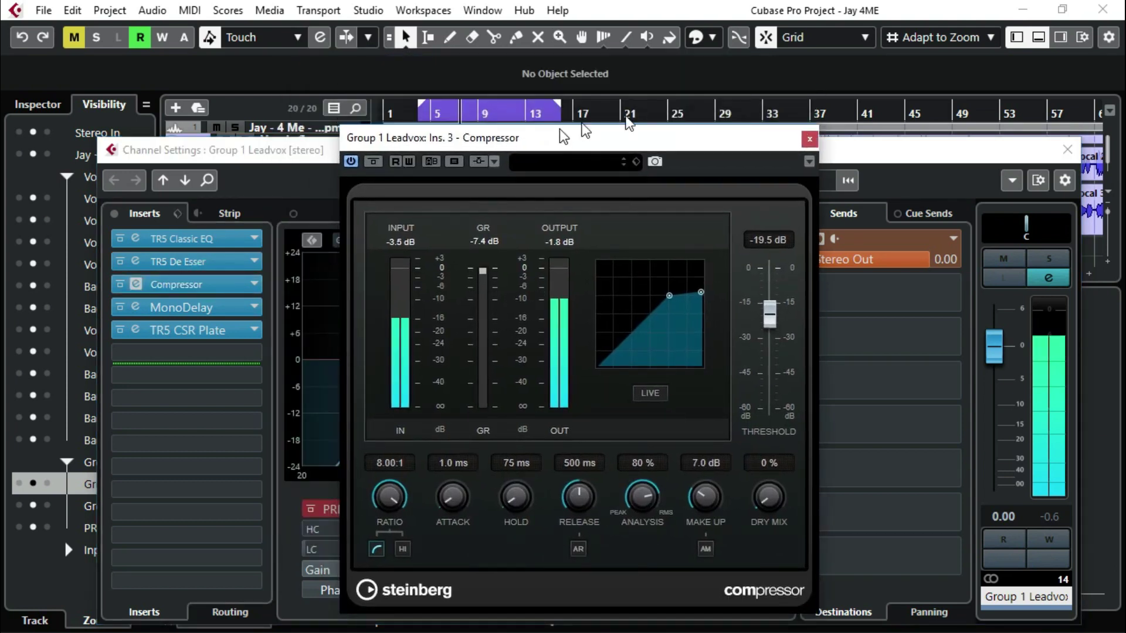
pyautogui.click(809, 142)
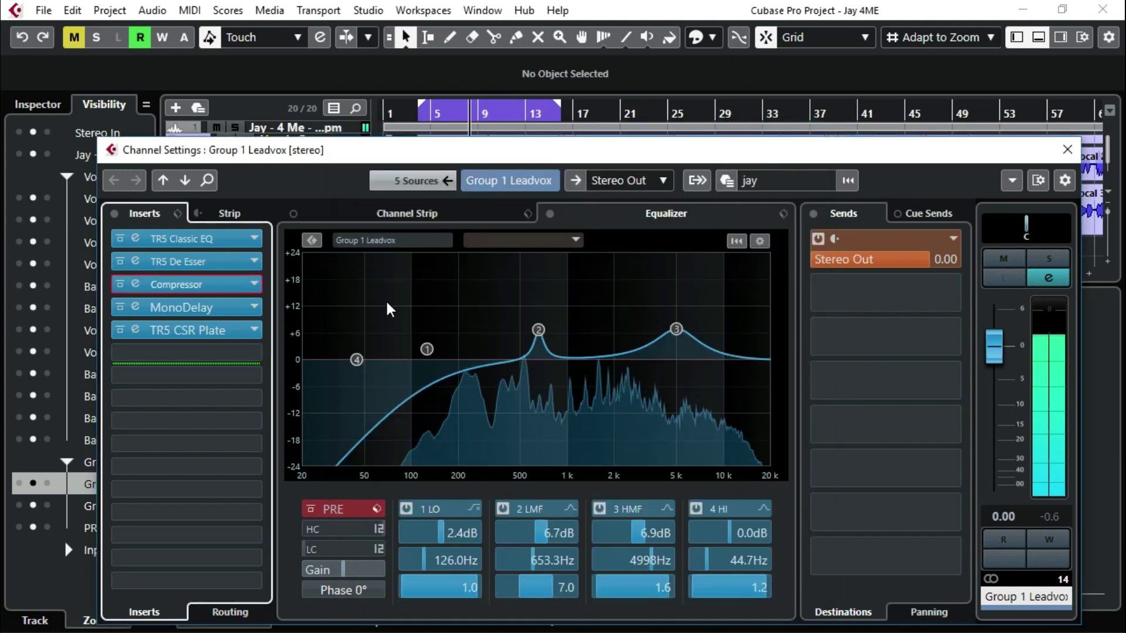
# - Examine the lead vocal group's MonoDelay filter, delay, feedback and mix settings, then close the plug-in
pyautogui.doubleClick(201, 306)
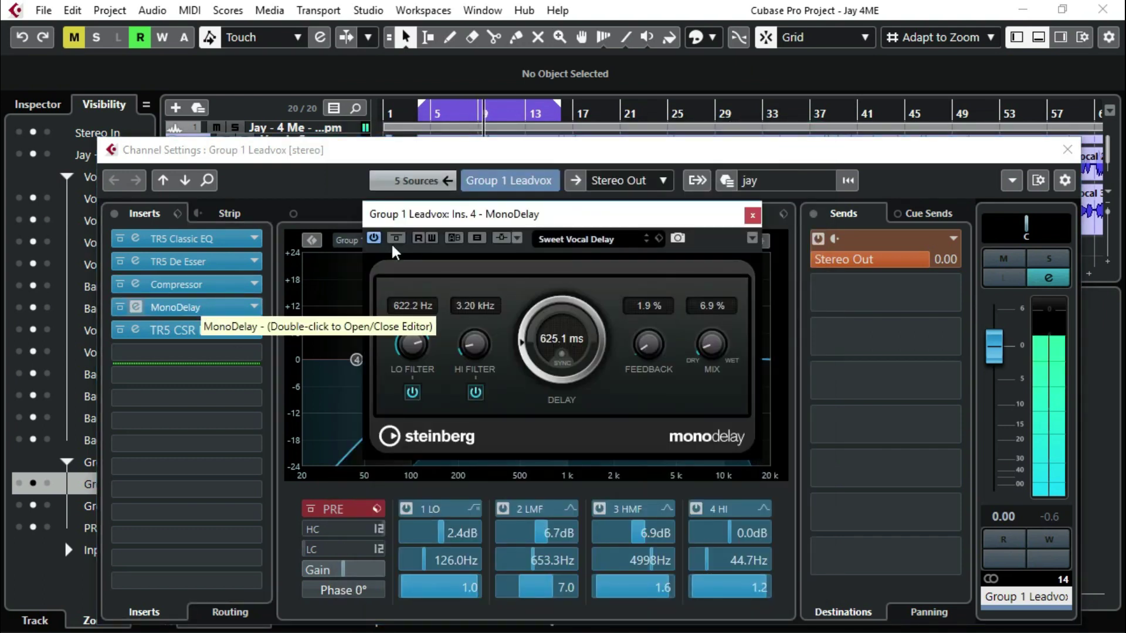
pyautogui.moveTo(579, 220); pyautogui.dragTo(596, 241)
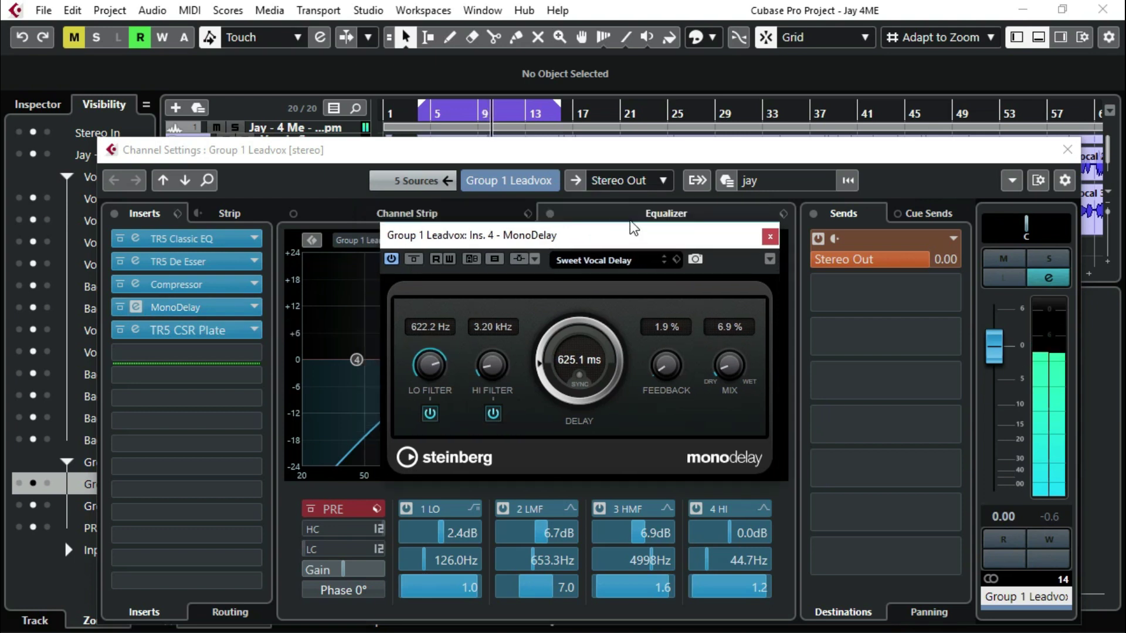
pyautogui.click(769, 237)
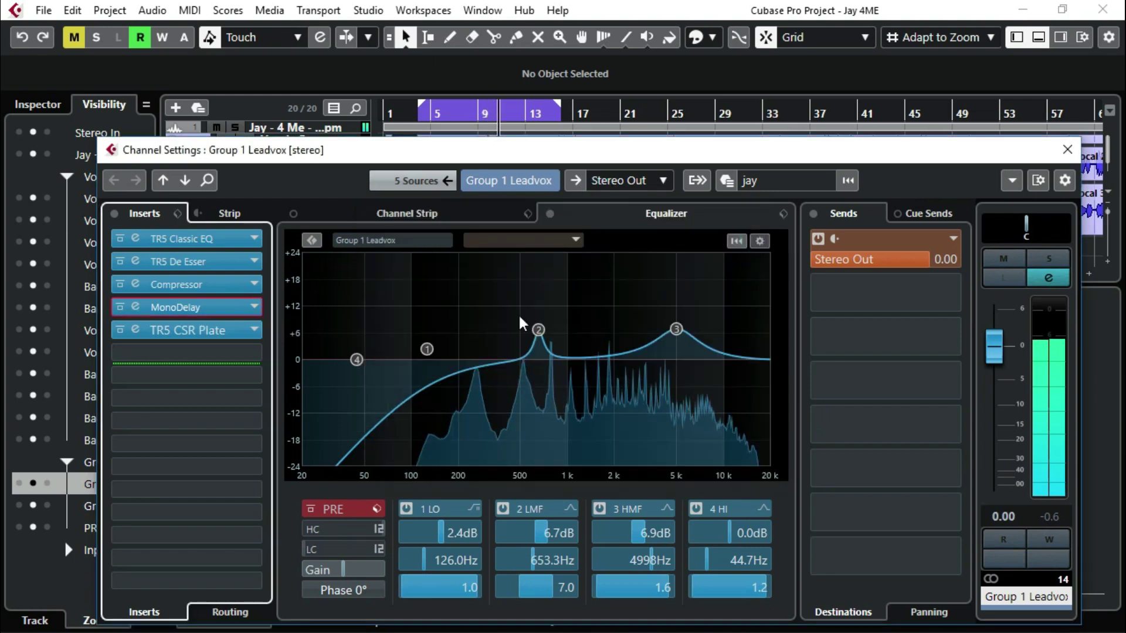
# - Examine the lead vocal group's TR5 CSR Plate reverb settings, then close the plug-in and the channel settings
pyautogui.doubleClick(200, 328)
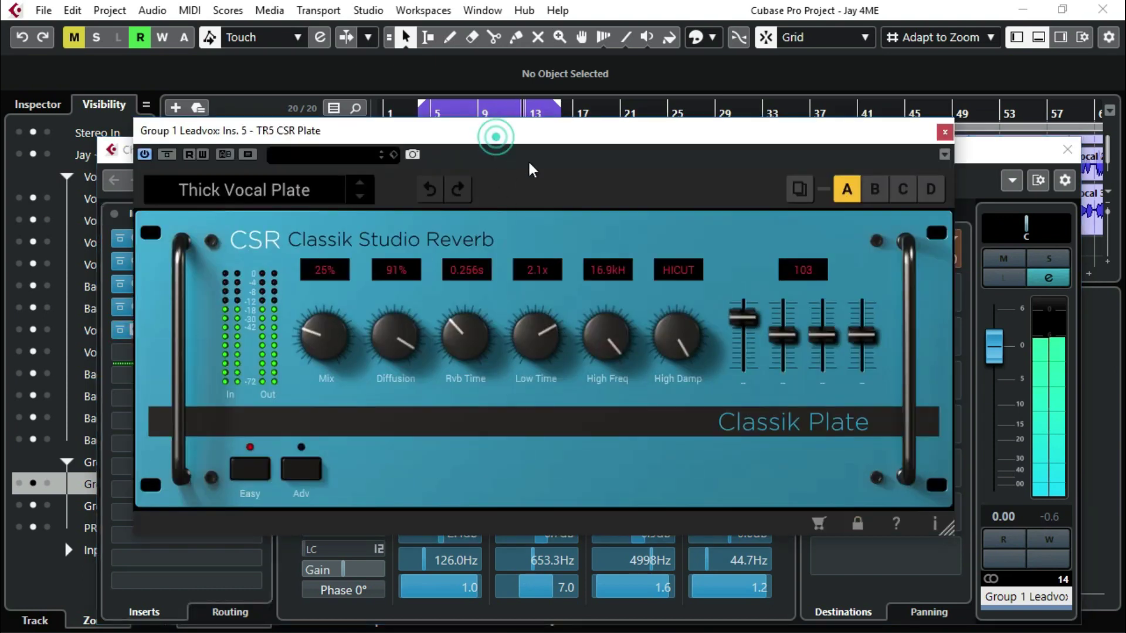
pyautogui.moveTo(496, 139); pyautogui.dragTo(552, 170)
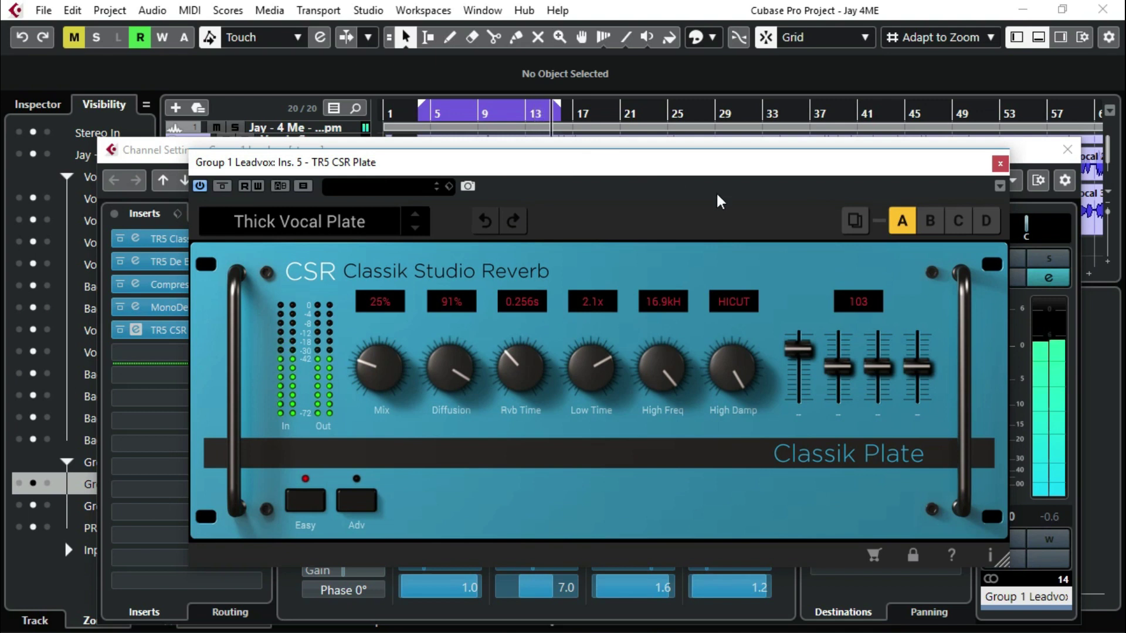
pyautogui.click(999, 165)
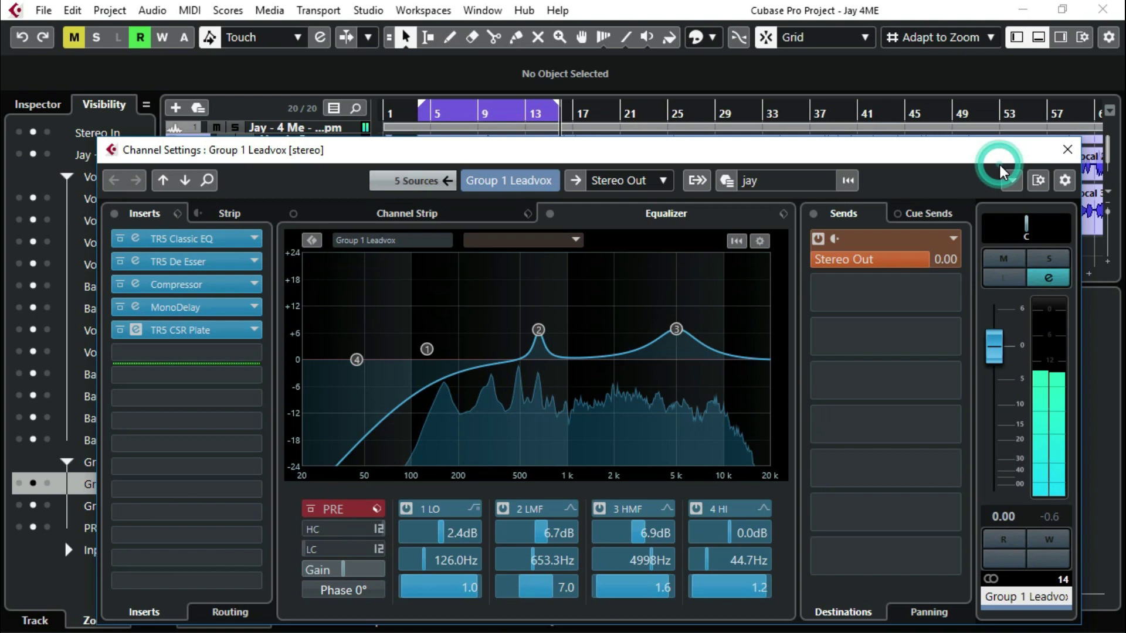
pyautogui.click(1071, 153)
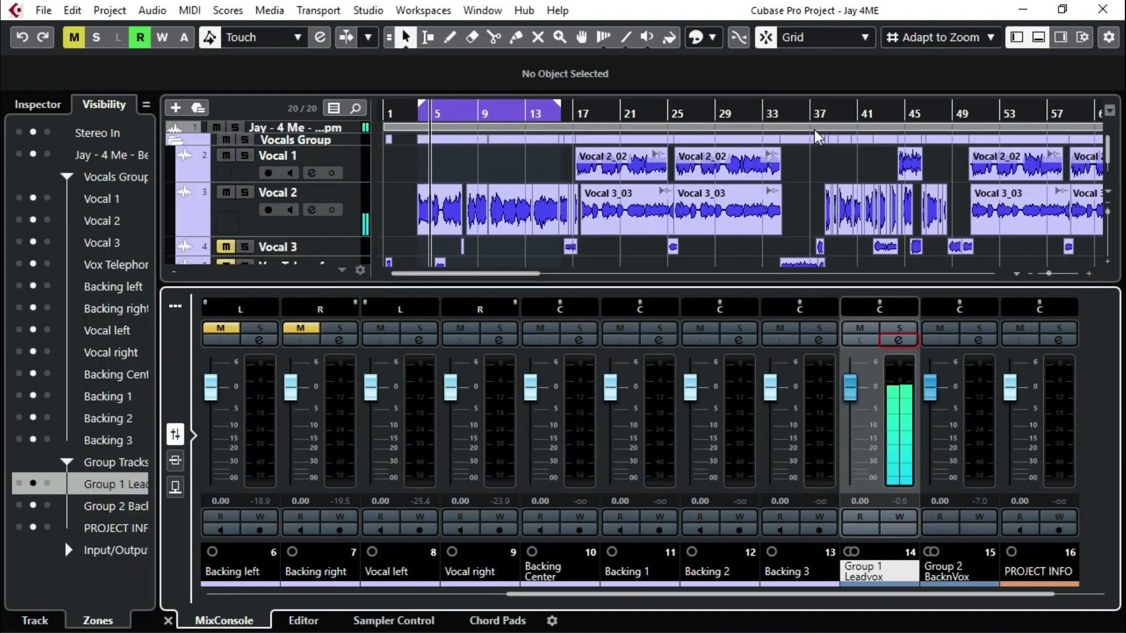
# - Play the song from around bar 37 and unmute the Vocal 3 track
pyautogui.click(826, 116)
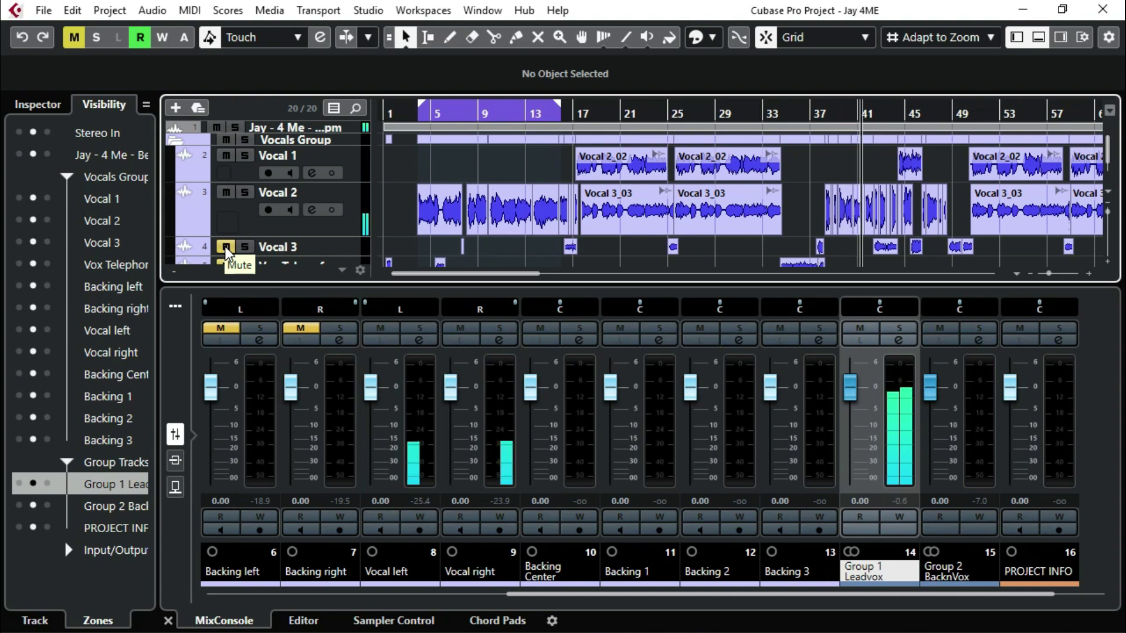
pyautogui.press('h')
pyautogui.press('h')
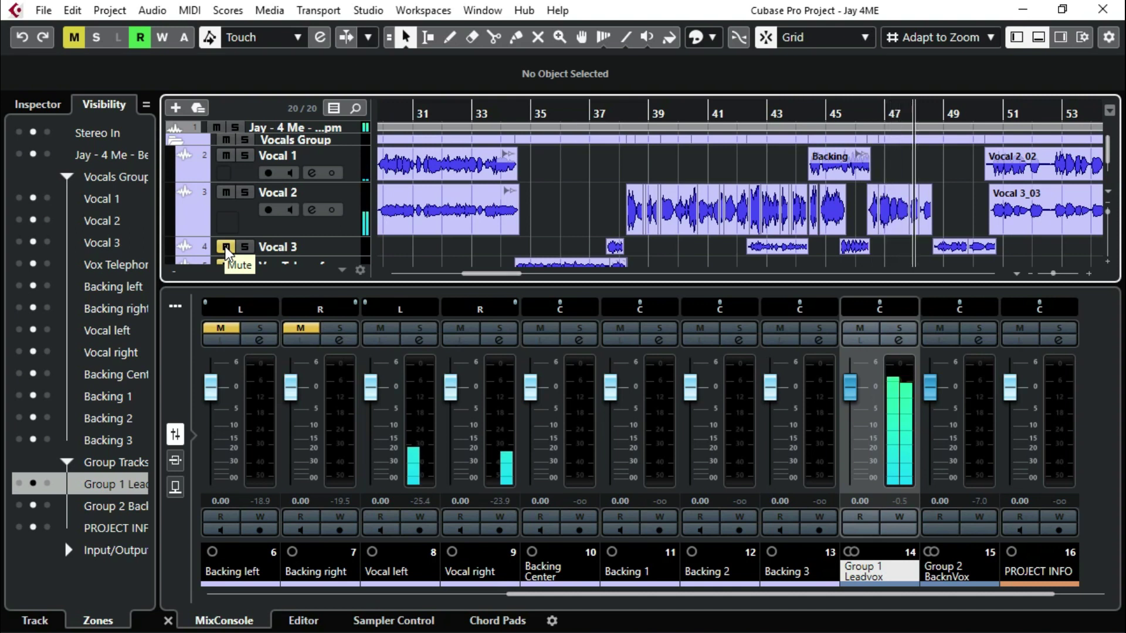
pyautogui.click(226, 247)
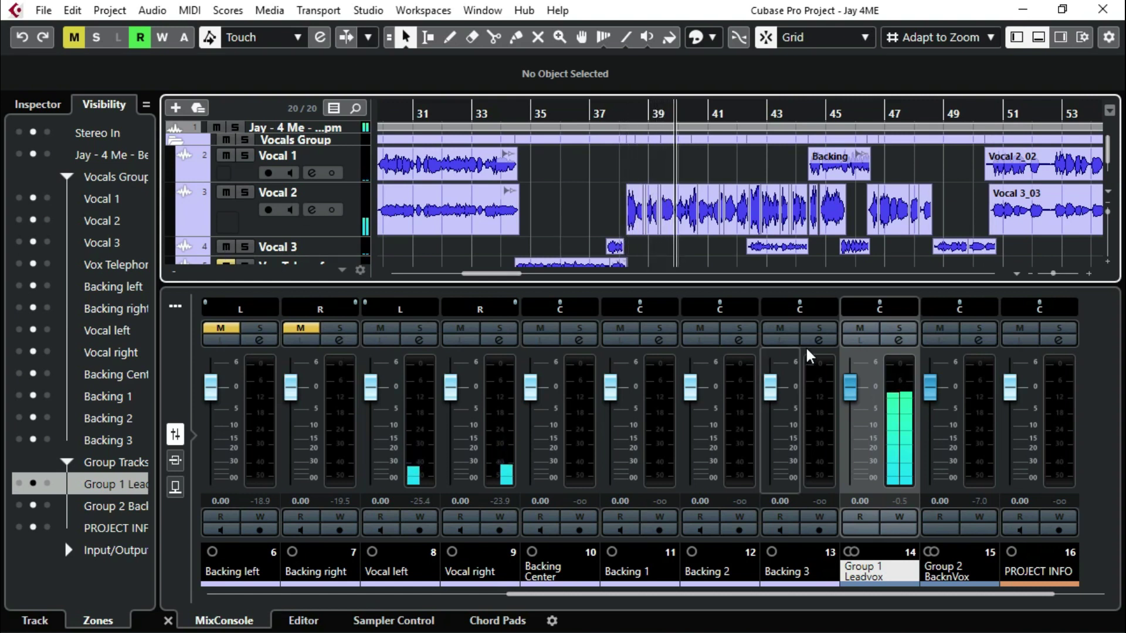
# - Reopen the Group 1 Leadvox channel settings, examine its TR5 Classic EQ and restart playback from around bar 37
pyautogui.click(903, 340)
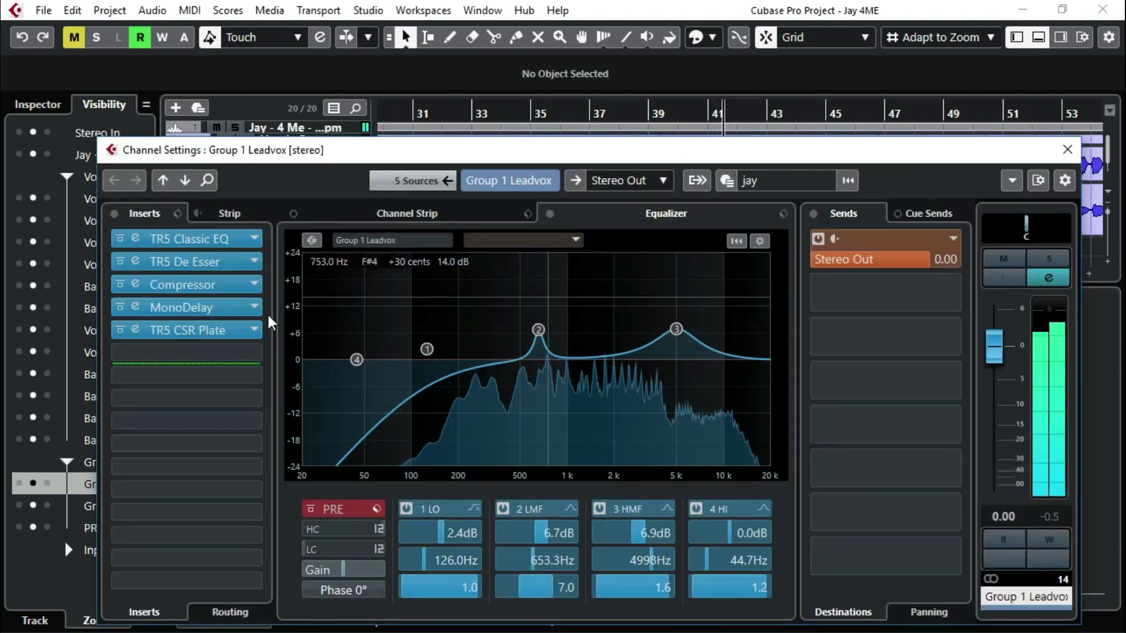
pyautogui.click(184, 241)
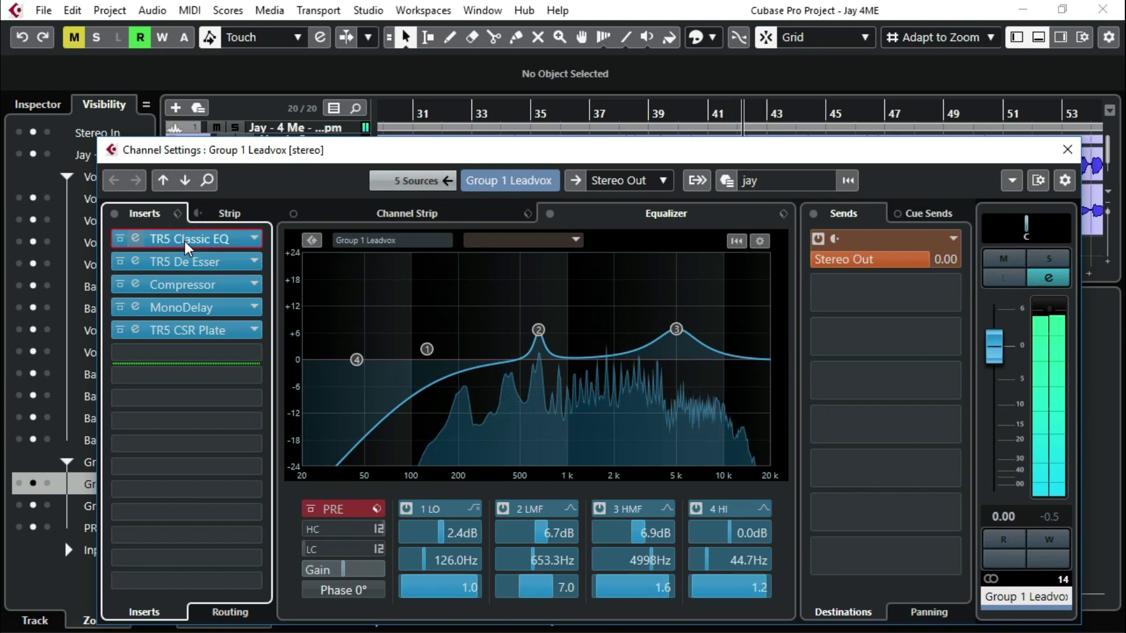
pyautogui.moveTo(598, 153); pyautogui.dragTo(657, 172)
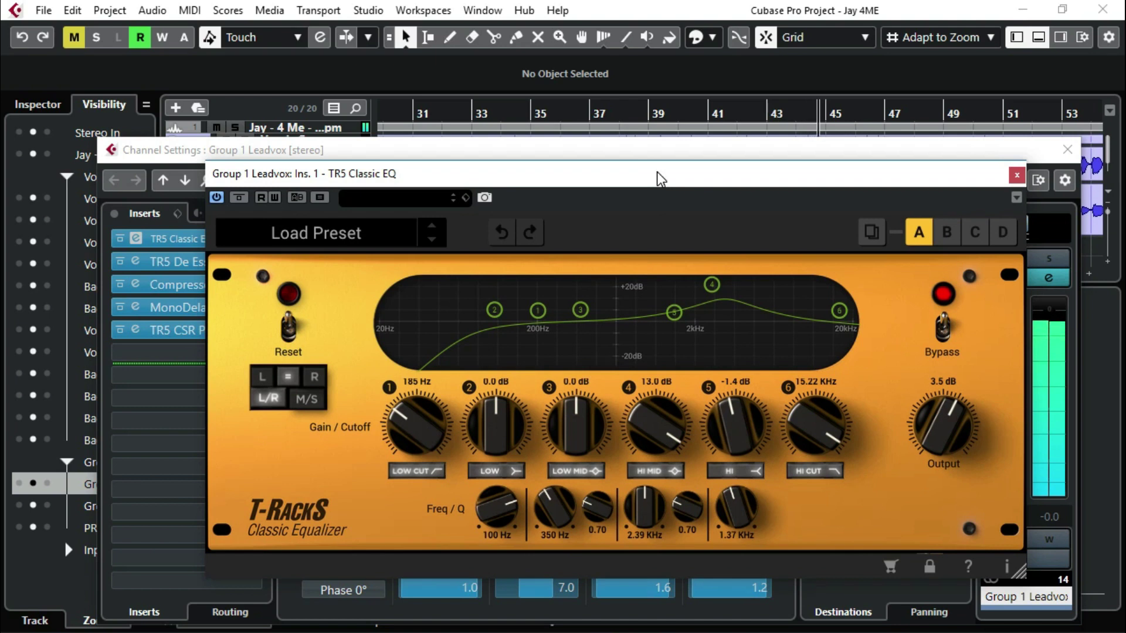
pyautogui.press('space')
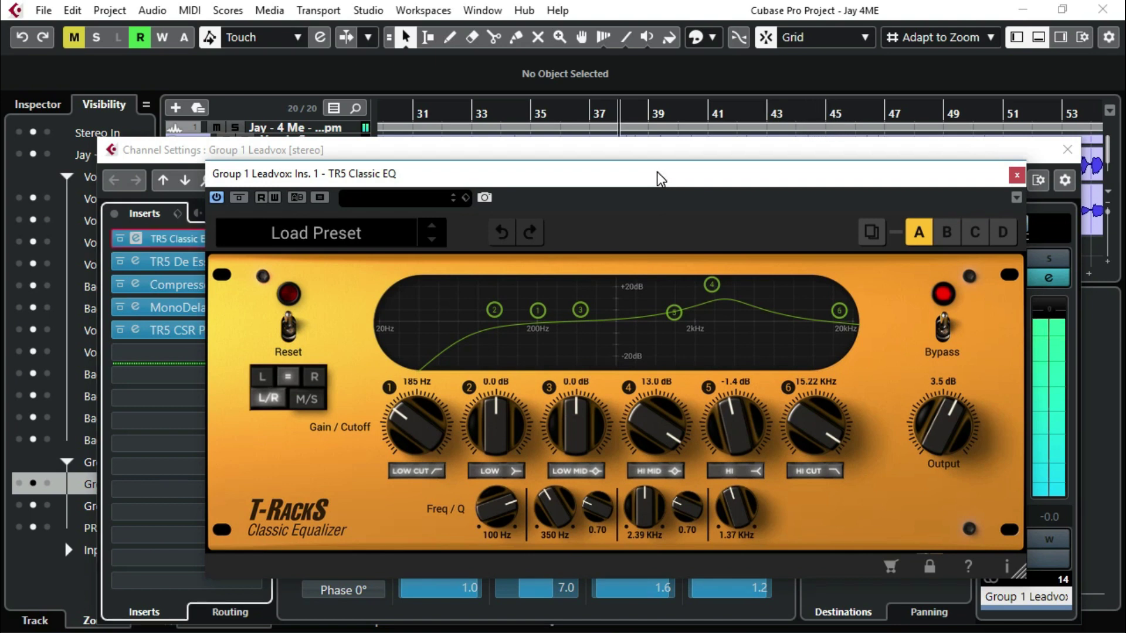